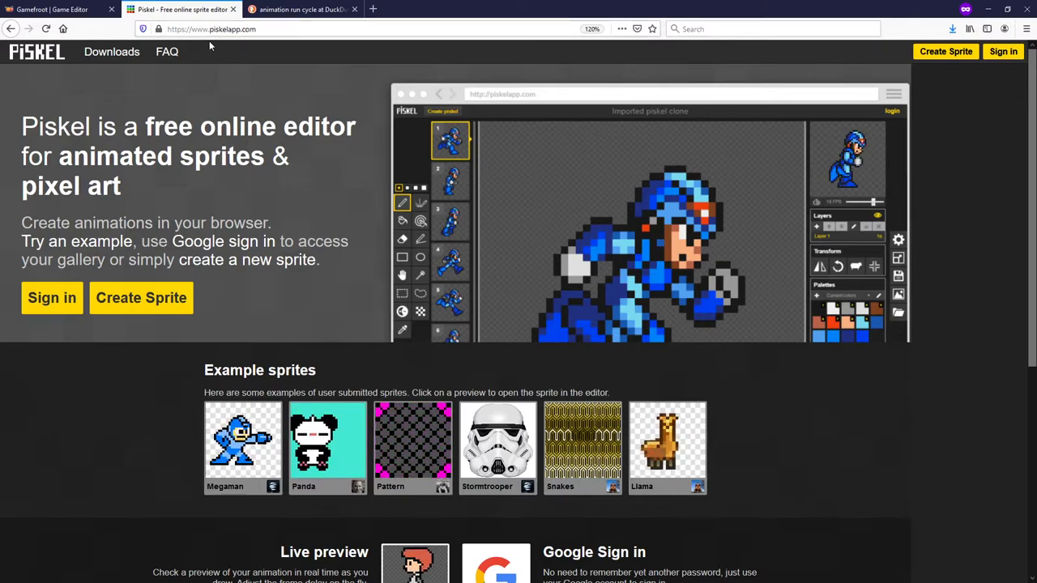
Switch to the Gamefroot game editor site and view its home page in full screen.
{"action": "left_click", "coordinate": [116, 14]}
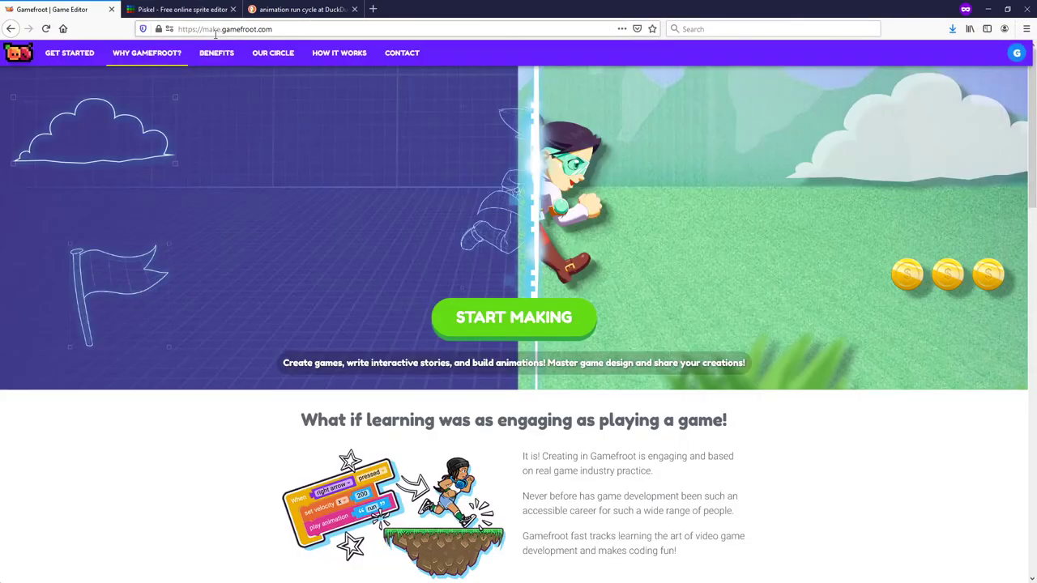
{"action": "key", "text": "F11"}
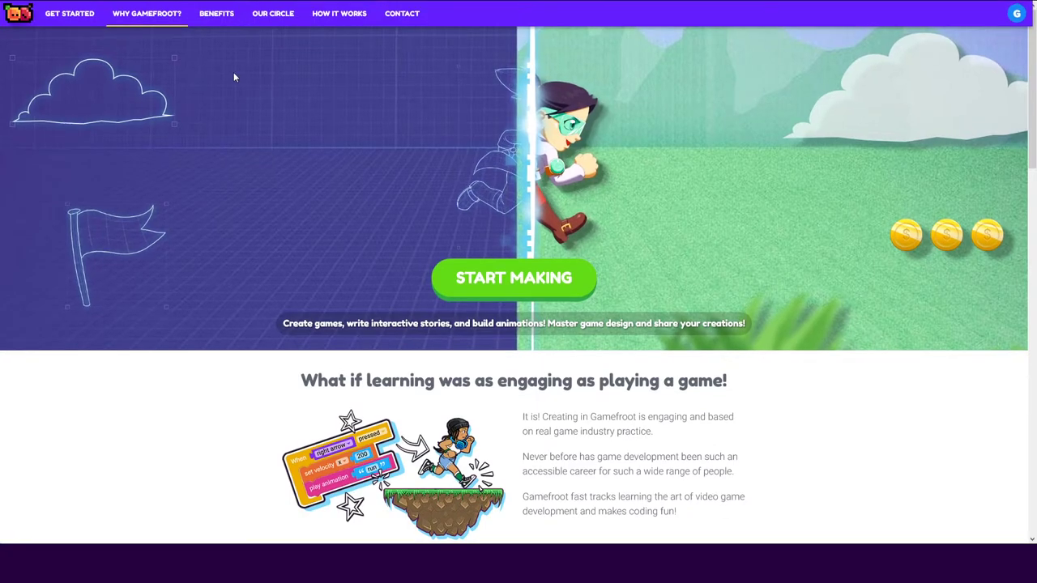
{"action": "key", "text": "F11"}
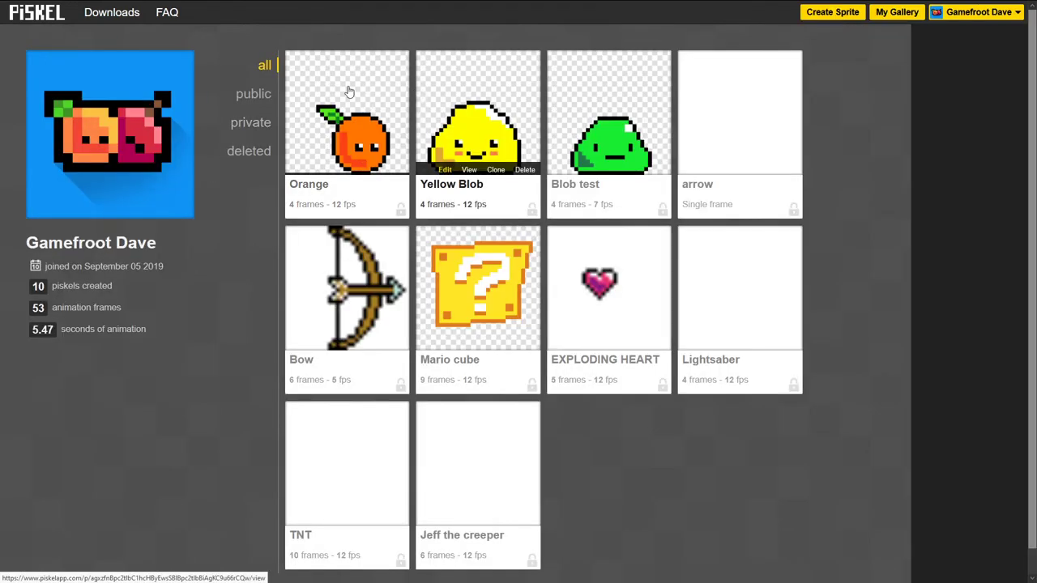
Look over the Piskel gallery, create a new sprite and close the gallery page.
{"action": "scroll", "coordinate": [578, 374], "scroll_direction": "down", "scroll_amount": 1}
{"action": "scroll", "coordinate": [578, 389], "scroll_direction": "up", "scroll_amount": 1}
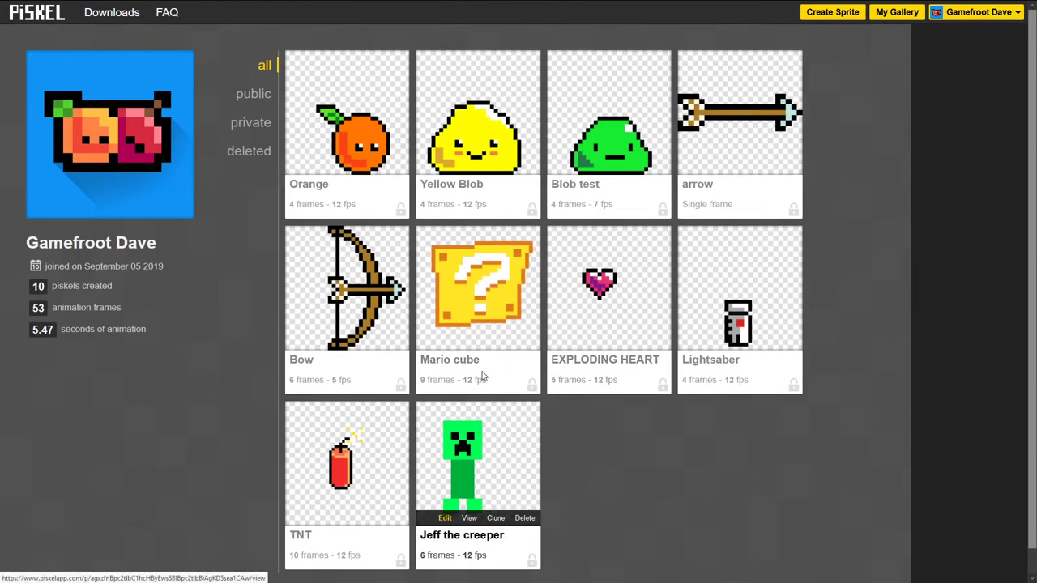
{"action": "mouse_move", "coordinate": [361, 144]}
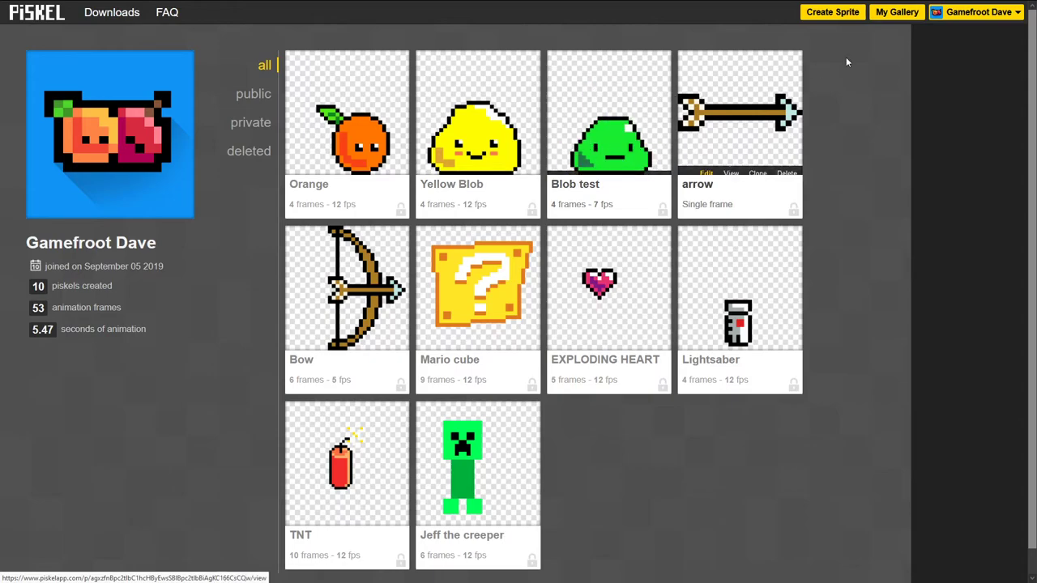
{"action": "left_click", "coordinate": [832, 13]}
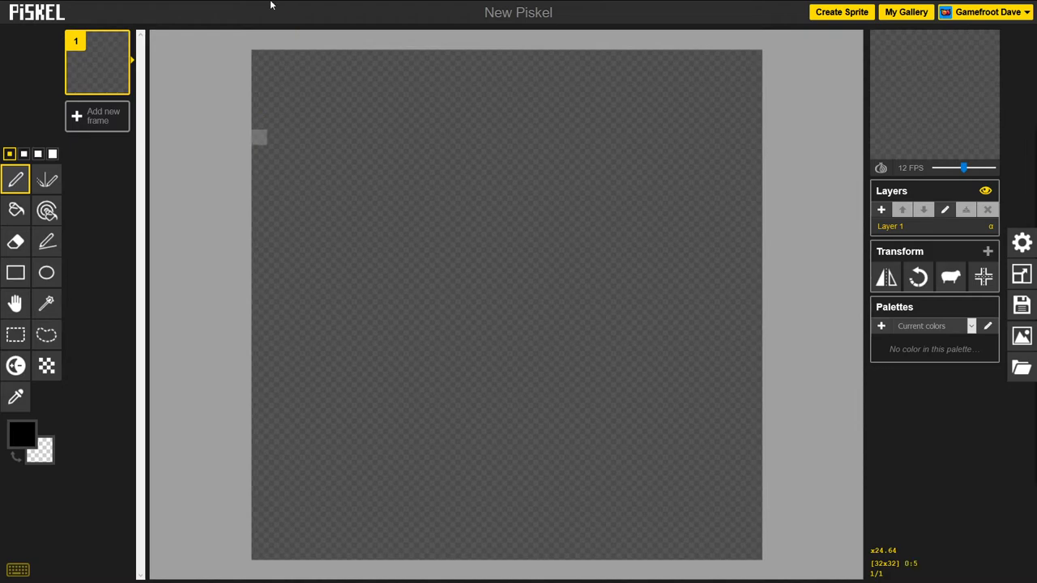
{"action": "left_click", "coordinate": [232, 11]}
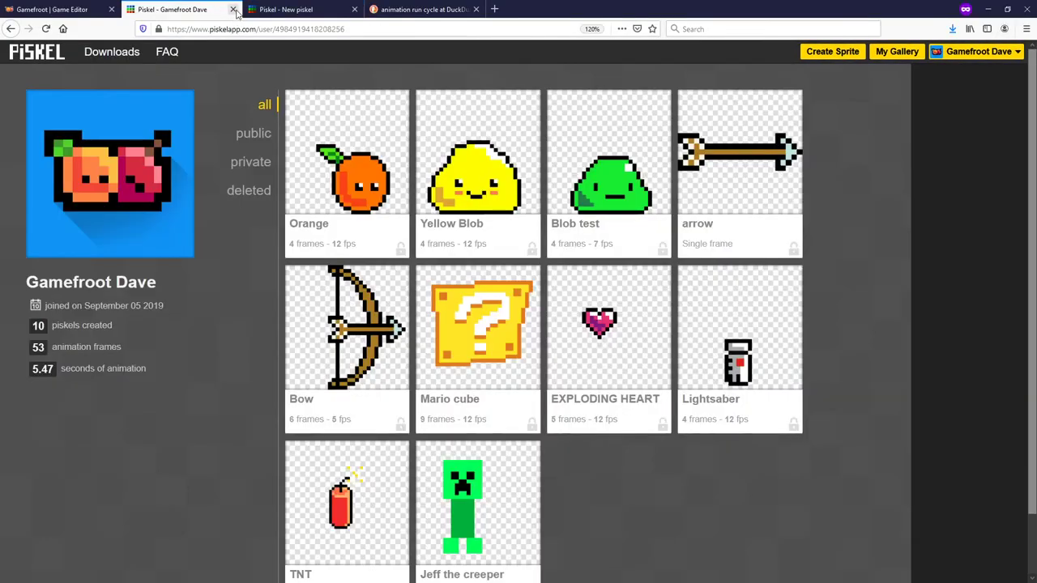
{"action": "left_click", "coordinate": [233, 10]}
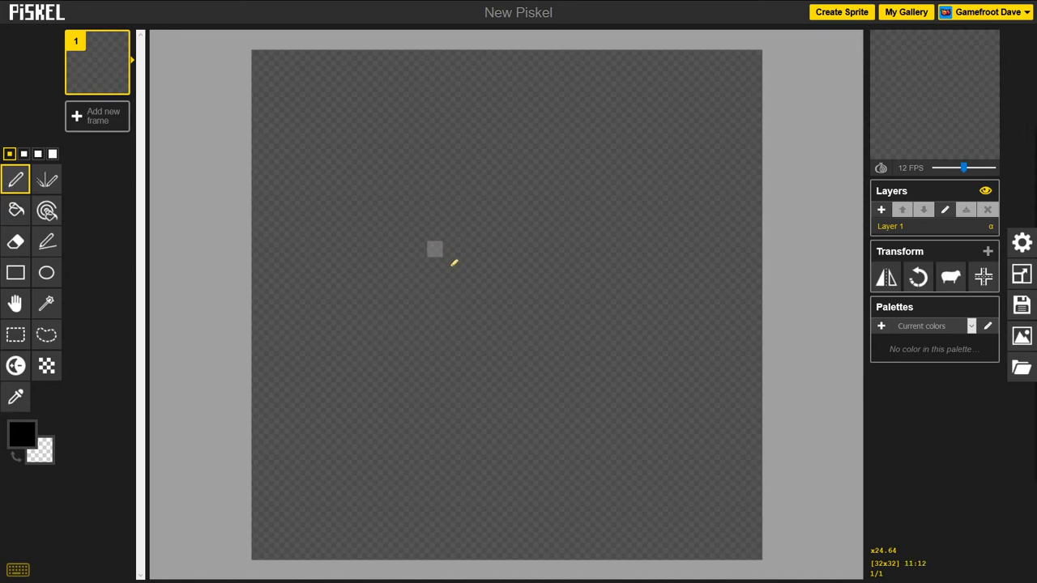
Draw a small black smiley face with two eyes and a wide mouth using the Pen tool.
{"action": "left_click", "coordinate": [425, 244]}
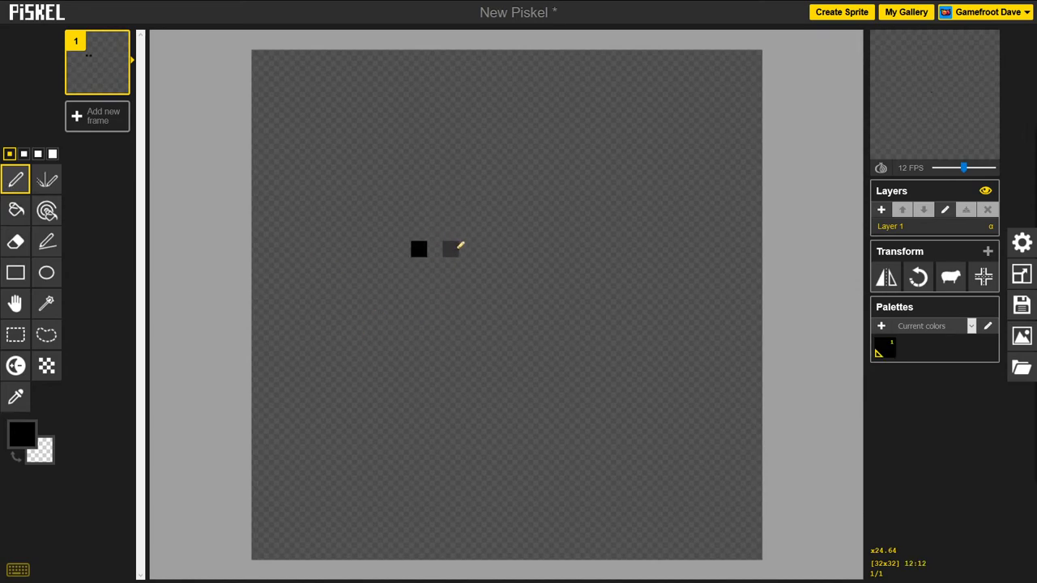
{"action": "left_click", "coordinate": [454, 249]}
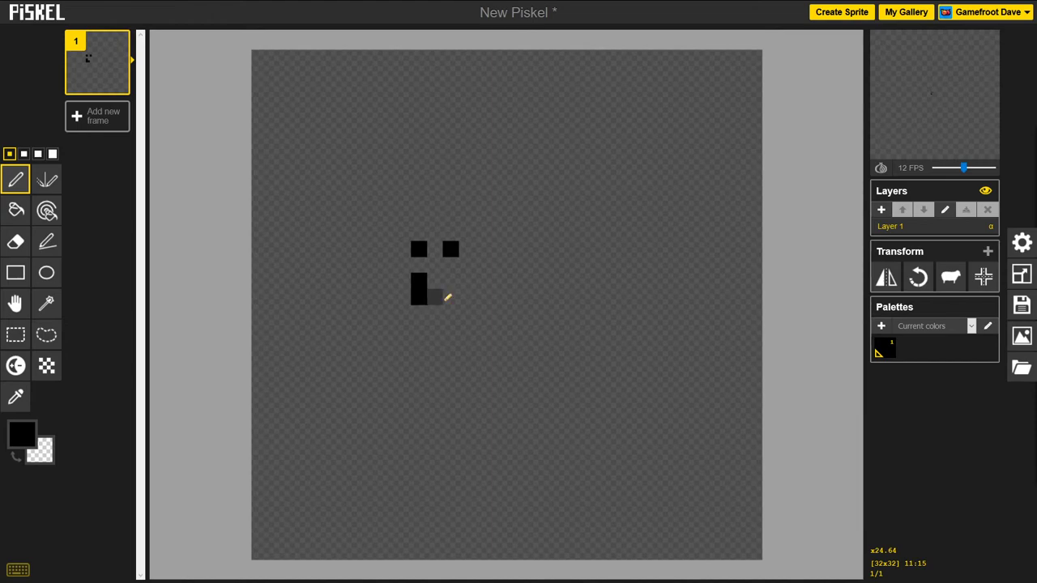
{"action": "left_click", "coordinate": [452, 284]}
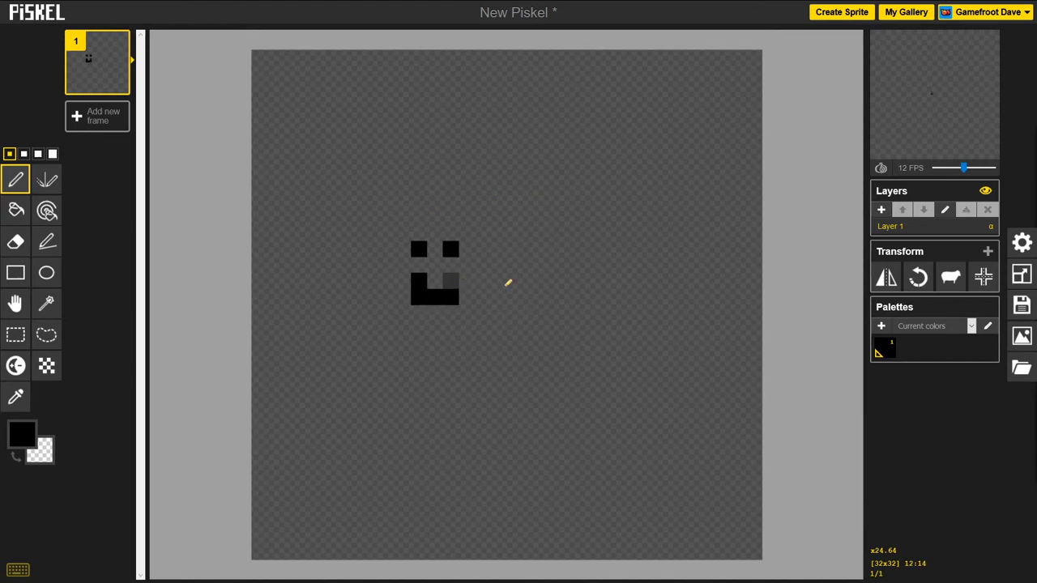
{"action": "left_click_drag", "start_coordinate": [407, 281], "coordinate": [467, 281]}
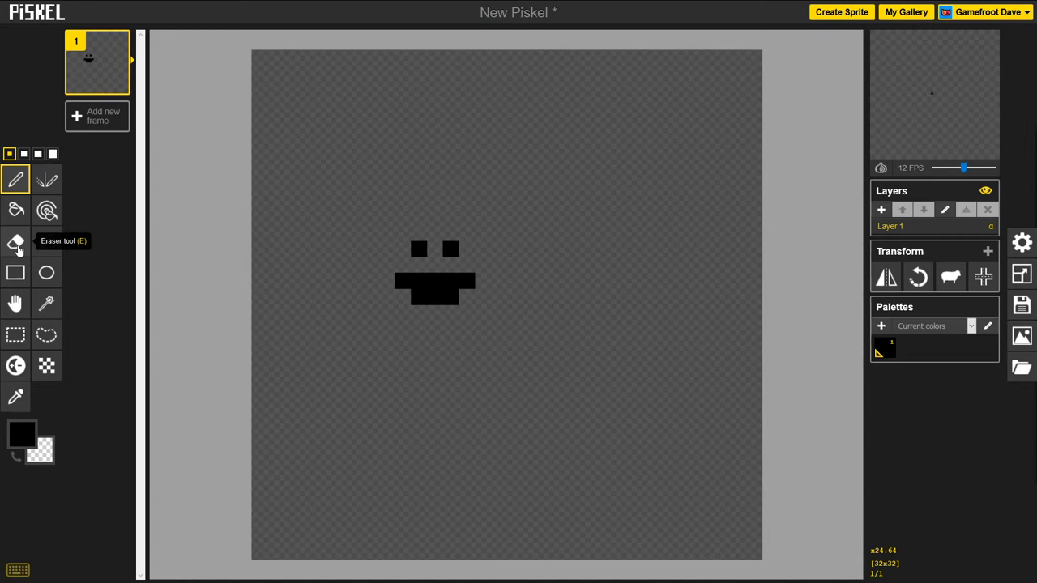
Erase the smiley's eyes and mouth with the Eraser tool to clear the canvas.
{"action": "left_click", "coordinate": [17, 243]}
{"action": "left_click", "coordinate": [419, 250]}
{"action": "left_click", "coordinate": [451, 249]}
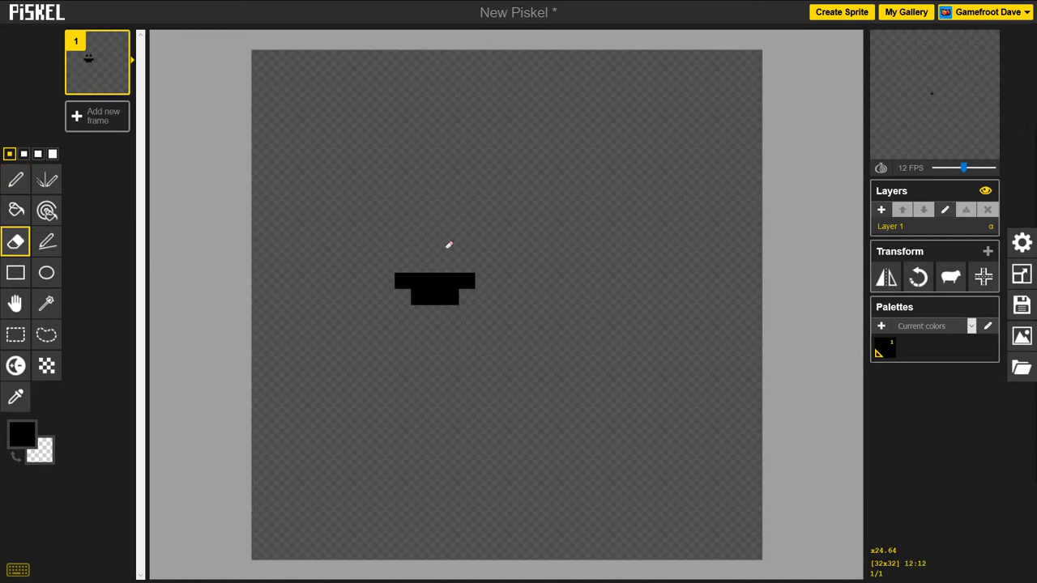
{"action": "mouse_move", "coordinate": [458, 272]}
{"action": "left_mouse_down"}
{"action": "mouse_move", "coordinate": [405, 276]}
{"action": "mouse_move", "coordinate": [448, 290]}
{"action": "left_mouse_up"}
{"action": "left_click", "coordinate": [421, 282]}
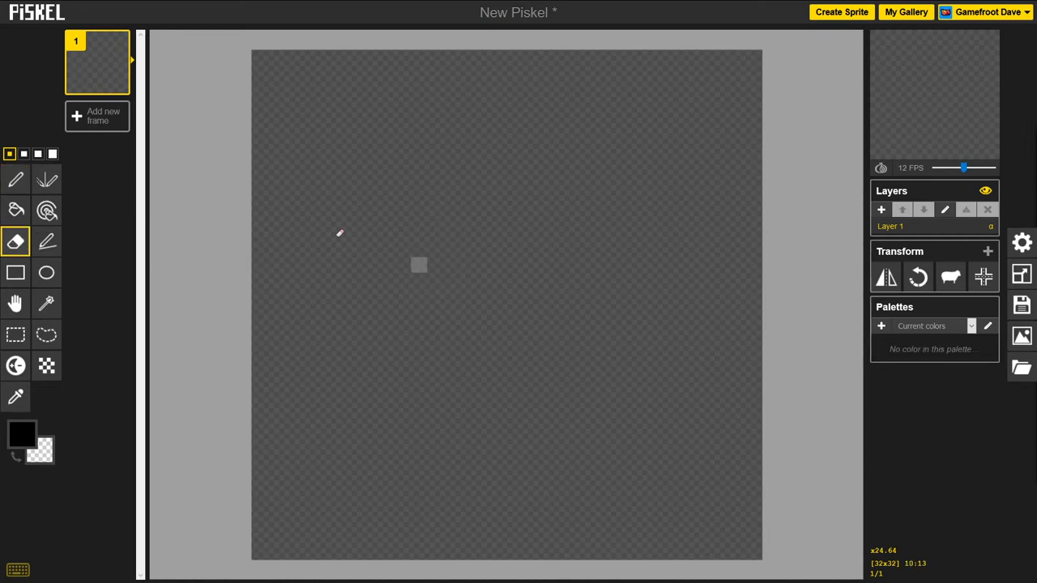
Sketch a black heart-like outline with the Pen tool and erase it again.
{"action": "left_click", "coordinate": [17, 185]}
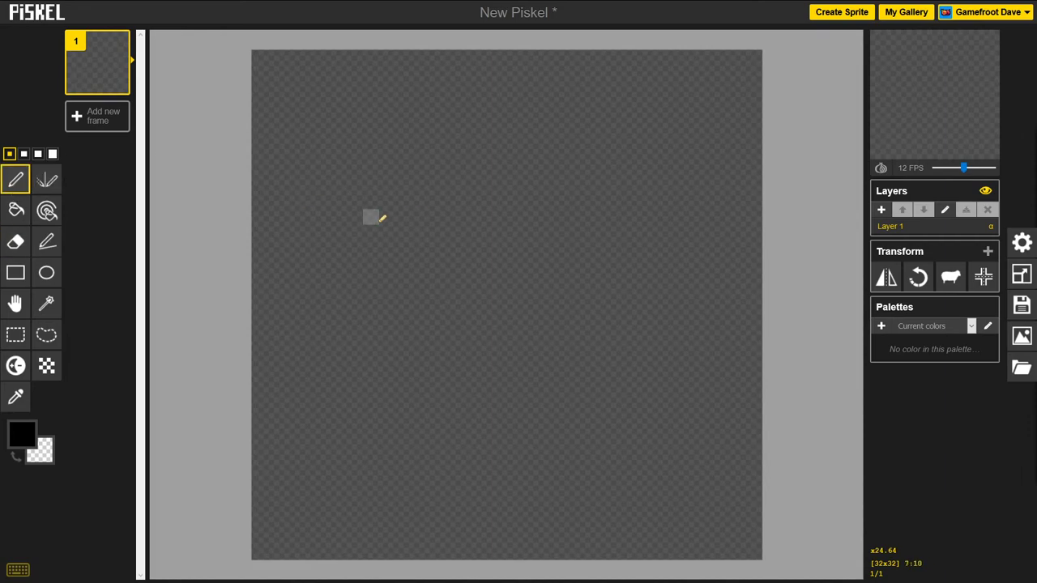
{"action": "mouse_move", "coordinate": [437, 229]}
{"action": "left_mouse_down"}
{"action": "mouse_move", "coordinate": [378, 279]}
{"action": "mouse_move", "coordinate": [452, 356]}
{"action": "mouse_move", "coordinate": [525, 303]}
{"action": "mouse_move", "coordinate": [533, 225]}
{"action": "mouse_move", "coordinate": [486, 206]}
{"action": "mouse_move", "coordinate": [461, 235]}
{"action": "mouse_move", "coordinate": [428, 208]}
{"action": "mouse_move", "coordinate": [405, 213]}
{"action": "mouse_move", "coordinate": [403, 227]}
{"action": "mouse_move", "coordinate": [405, 196]}
{"action": "mouse_move", "coordinate": [456, 240]}
{"action": "mouse_move", "coordinate": [411, 249]}
{"action": "mouse_move", "coordinate": [423, 233]}
{"action": "mouse_move", "coordinate": [414, 211]}
{"action": "mouse_move", "coordinate": [462, 215]}
{"action": "mouse_move", "coordinate": [454, 213]}
{"action": "mouse_move", "coordinate": [482, 184]}
{"action": "mouse_move", "coordinate": [520, 199]}
{"action": "mouse_move", "coordinate": [519, 218]}
{"action": "mouse_move", "coordinate": [541, 254]}
{"action": "mouse_move", "coordinate": [570, 211]}
{"action": "mouse_move", "coordinate": [398, 188]}
{"action": "mouse_move", "coordinate": [553, 217]}
{"action": "mouse_move", "coordinate": [384, 220]}
{"action": "mouse_move", "coordinate": [493, 214]}
{"action": "mouse_move", "coordinate": [324, 245]}
{"action": "mouse_move", "coordinate": [490, 371]}
{"action": "mouse_move", "coordinate": [395, 301]}
{"action": "mouse_move", "coordinate": [422, 360]}
{"action": "mouse_move", "coordinate": [505, 315]}
{"action": "mouse_move", "coordinate": [485, 339]}
{"action": "left_mouse_up"}
{"action": "key", "text": "e"}
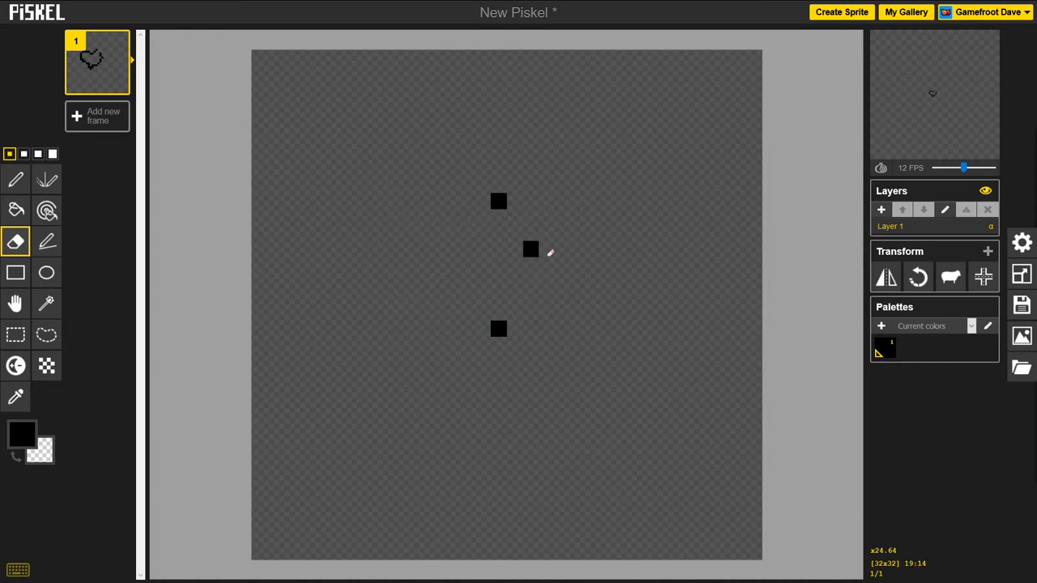
{"action": "left_click_drag", "start_coordinate": [550, 252], "coordinate": [482, 313]}
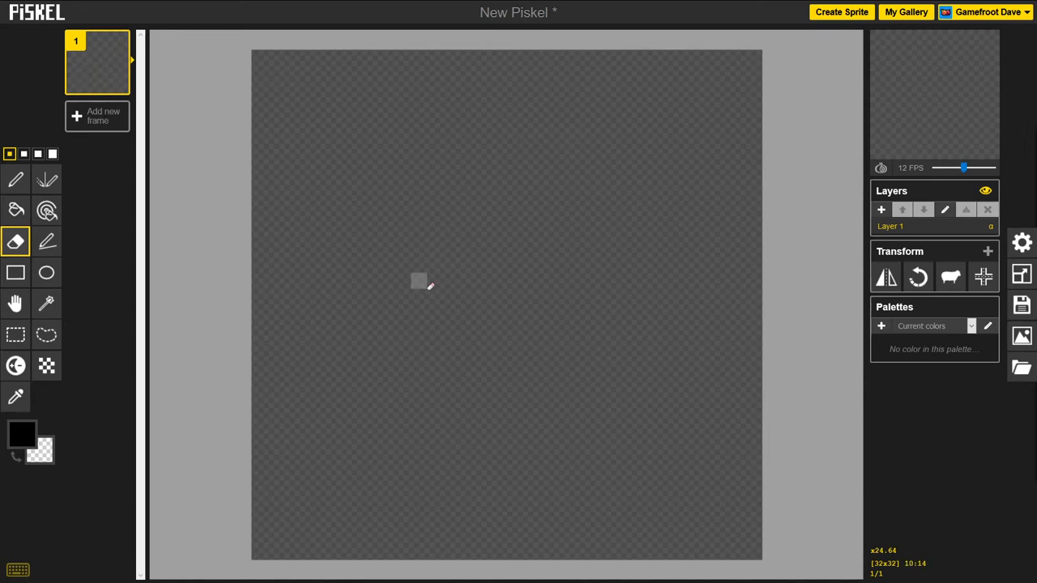
Draw a closed, rounded black outline about 11 pixels wide near the canvas centre and erase the excess pixels at its upper-left corner.
{"action": "key", "text": "b"}
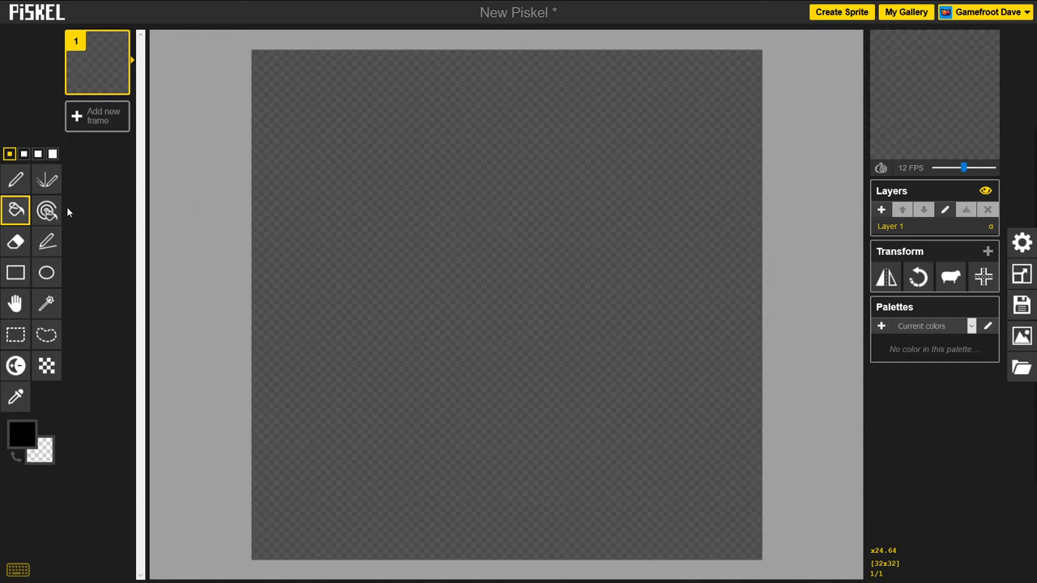
{"action": "left_click", "coordinate": [16, 180]}
{"action": "mouse_move", "coordinate": [527, 200]}
{"action": "left_mouse_down"}
{"action": "mouse_move", "coordinate": [472, 195]}
{"action": "mouse_move", "coordinate": [430, 249]}
{"action": "mouse_move", "coordinate": [490, 338]}
{"action": "mouse_move", "coordinate": [589, 306]}
{"action": "mouse_move", "coordinate": [565, 205]}
{"action": "mouse_move", "coordinate": [539, 202]}
{"action": "left_mouse_up"}
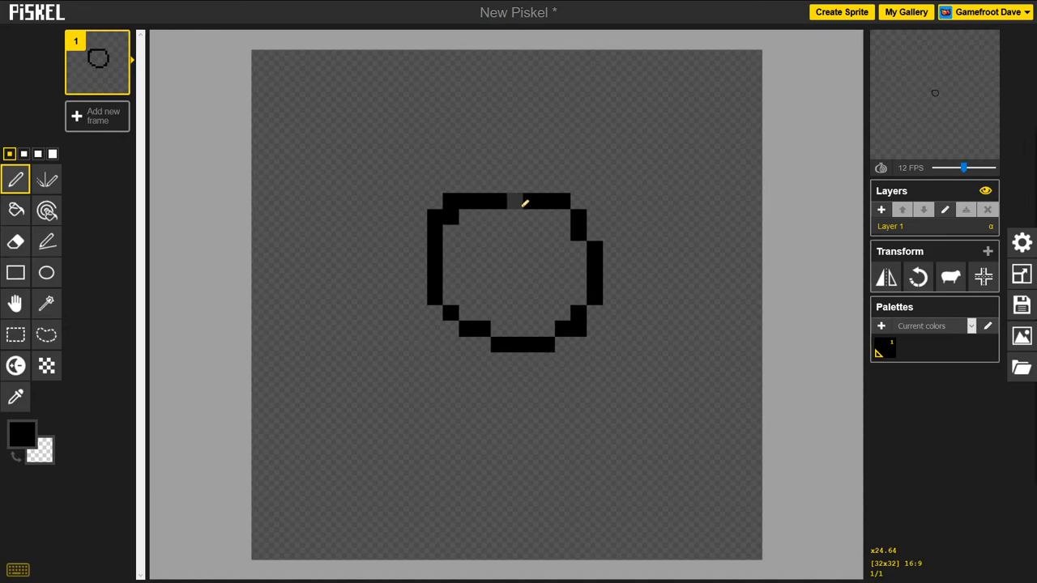
{"action": "left_click", "coordinate": [522, 205]}
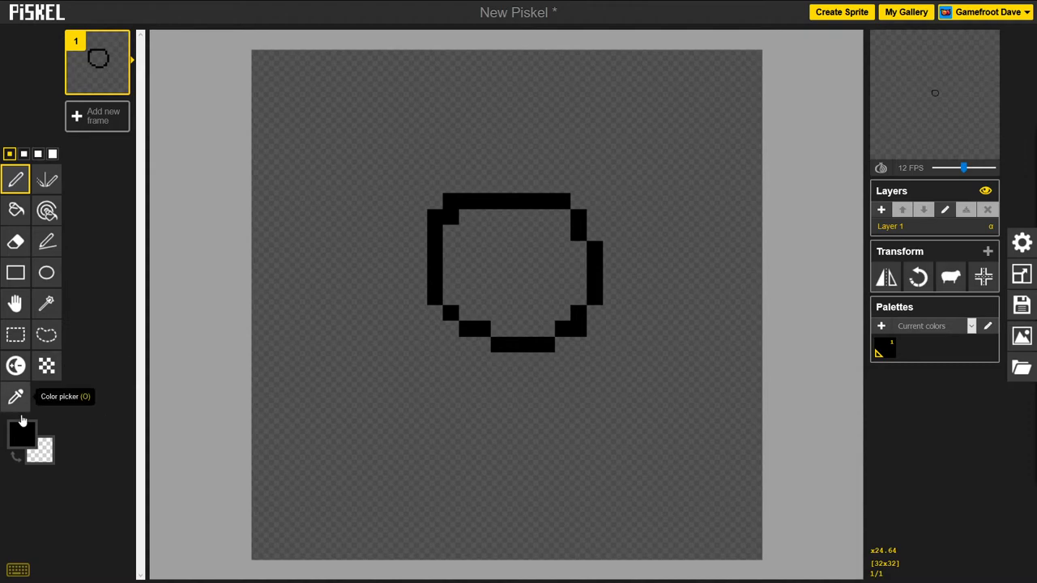
{"action": "key", "text": "e"}
{"action": "left_click", "coordinate": [451, 202]}
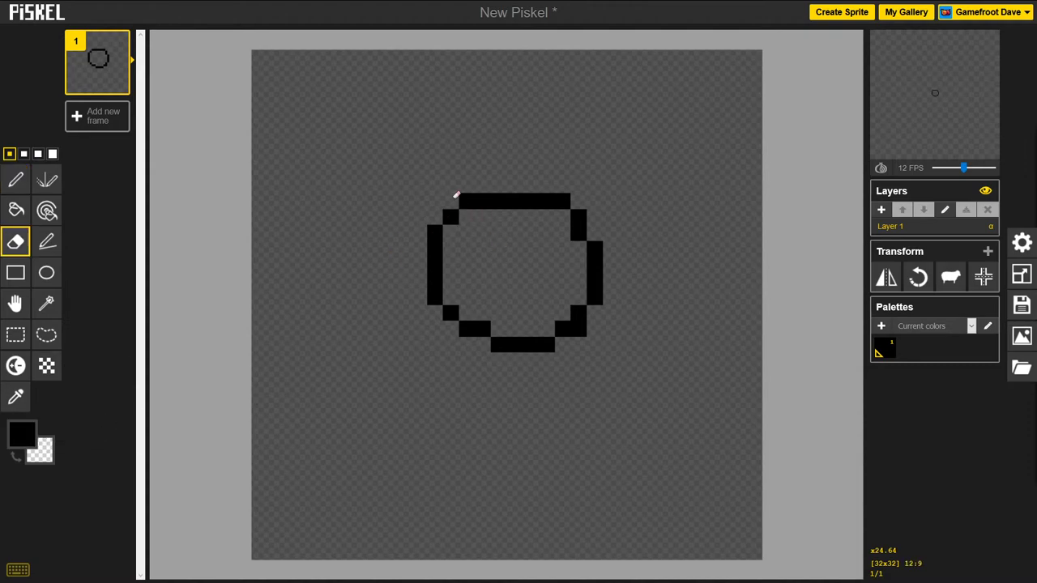
Set the primary colour to light orange #fdb643.
{"action": "left_click", "coordinate": [23, 437]}
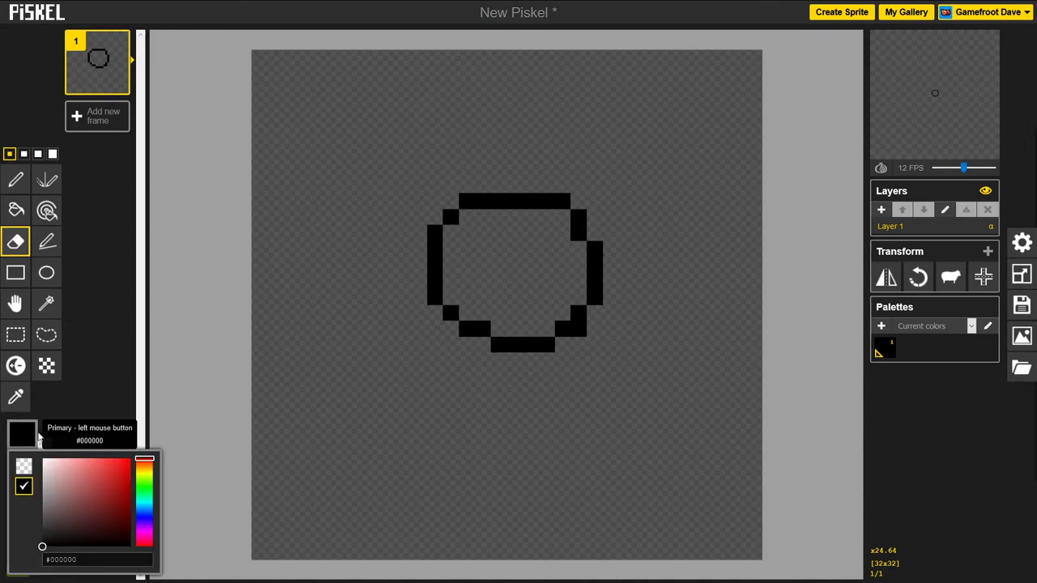
{"action": "left_click", "coordinate": [25, 438]}
{"action": "left_click", "coordinate": [31, 437]}
{"action": "left_click", "coordinate": [146, 470]}
{"action": "left_click_drag", "start_coordinate": [127, 481], "coordinate": [107, 459]}
{"action": "left_click", "coordinate": [91, 423]}
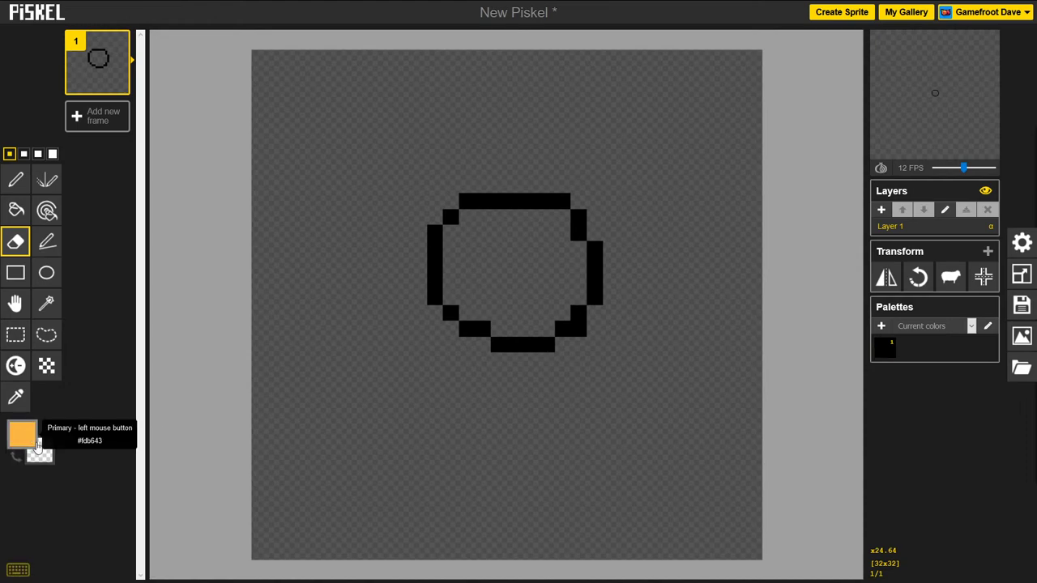
Colour the inside of the rounded outline orange, using the Pen tool for the upper rows and the Paint bucket for the rest.
{"action": "left_click", "coordinate": [479, 204]}
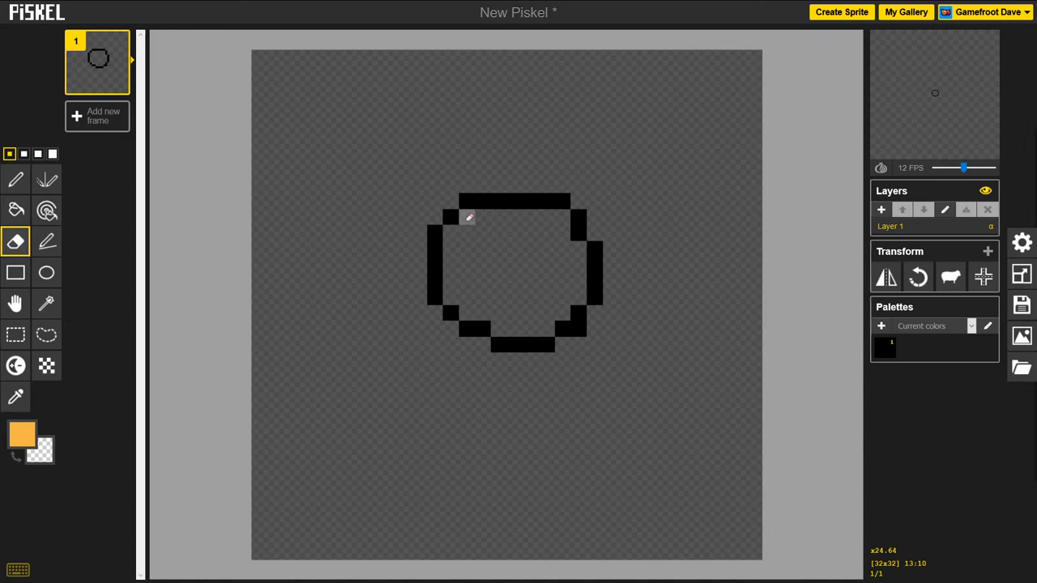
{"action": "key", "text": "p"}
{"action": "mouse_move", "coordinate": [467, 217]}
{"action": "left_mouse_down"}
{"action": "mouse_move", "coordinate": [560, 222]}
{"action": "mouse_move", "coordinate": [542, 234]}
{"action": "mouse_move", "coordinate": [450, 236]}
{"action": "mouse_move", "coordinate": [452, 245]}
{"action": "mouse_move", "coordinate": [567, 248]}
{"action": "left_mouse_up"}
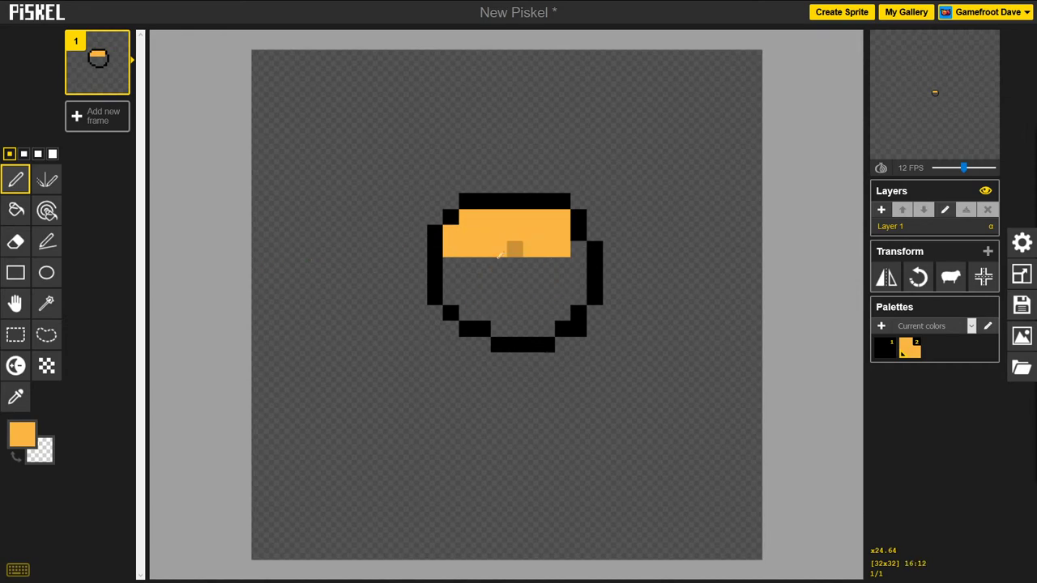
{"action": "left_click", "coordinate": [16, 211]}
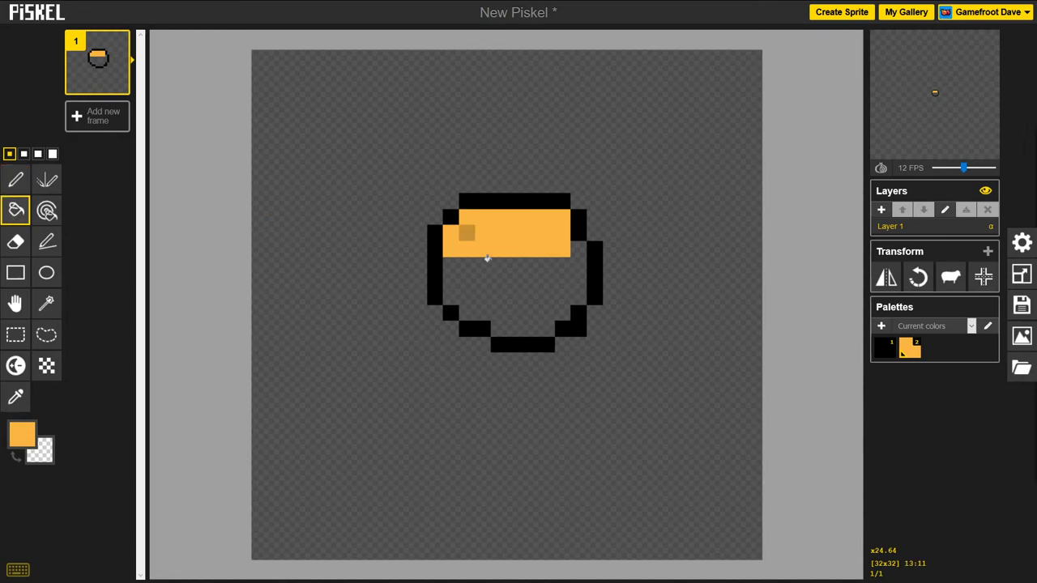
{"action": "left_click", "coordinate": [521, 280]}
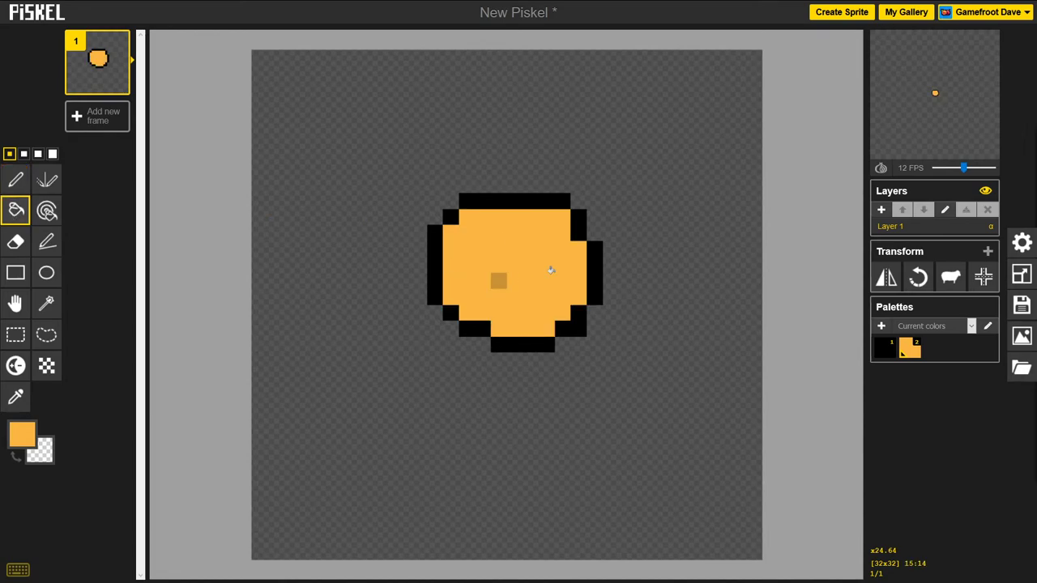
Fill the background around the shape with orange and make it transparent again with the secondary colour.
{"action": "left_click", "coordinate": [647, 121]}
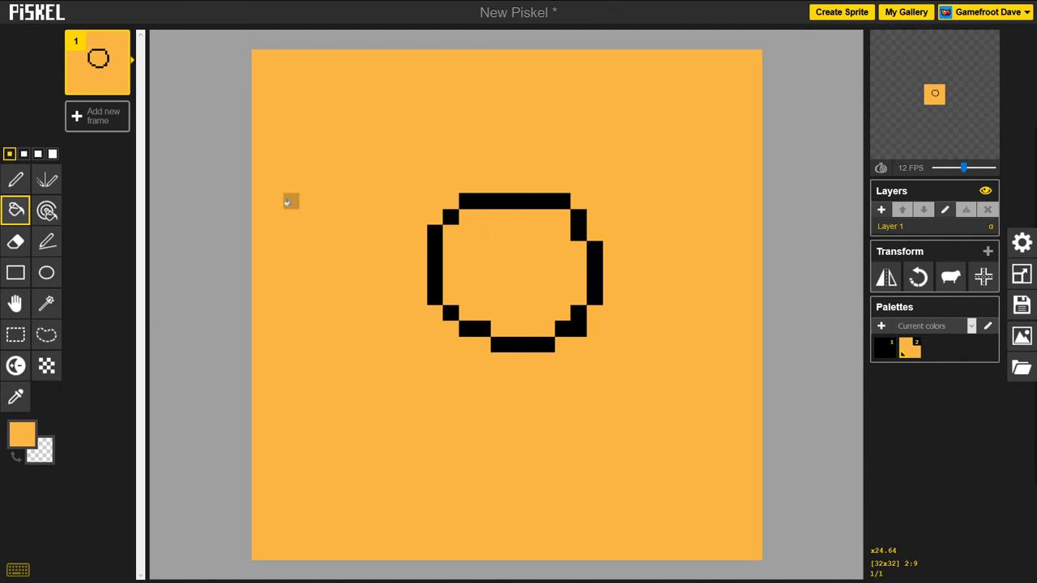
{"action": "right_click", "coordinate": [283, 217]}
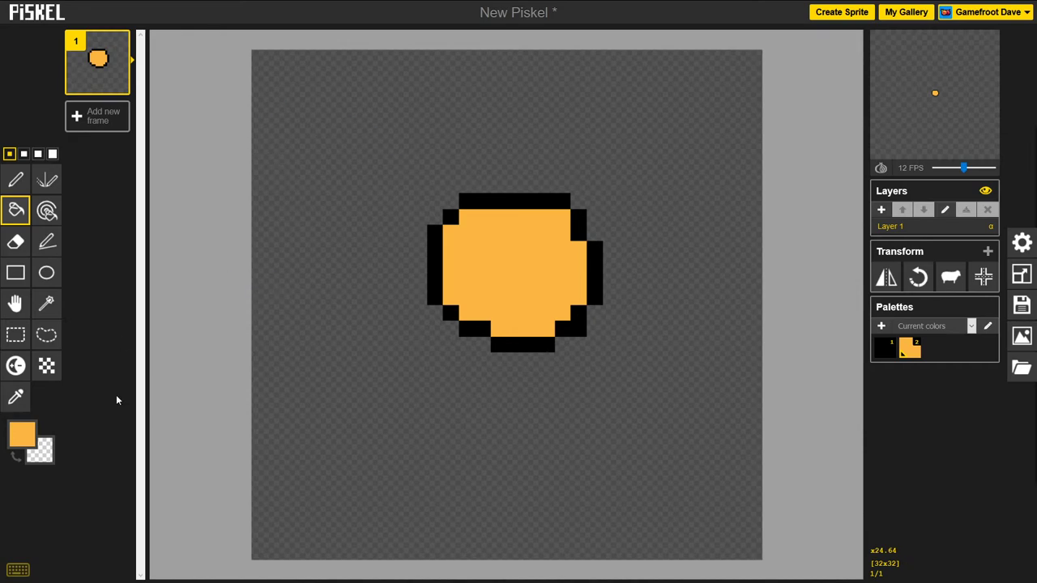
Review the keyboard shortcuts list, close it and activate the Eraser tool.
{"action": "left_click", "coordinate": [20, 571]}
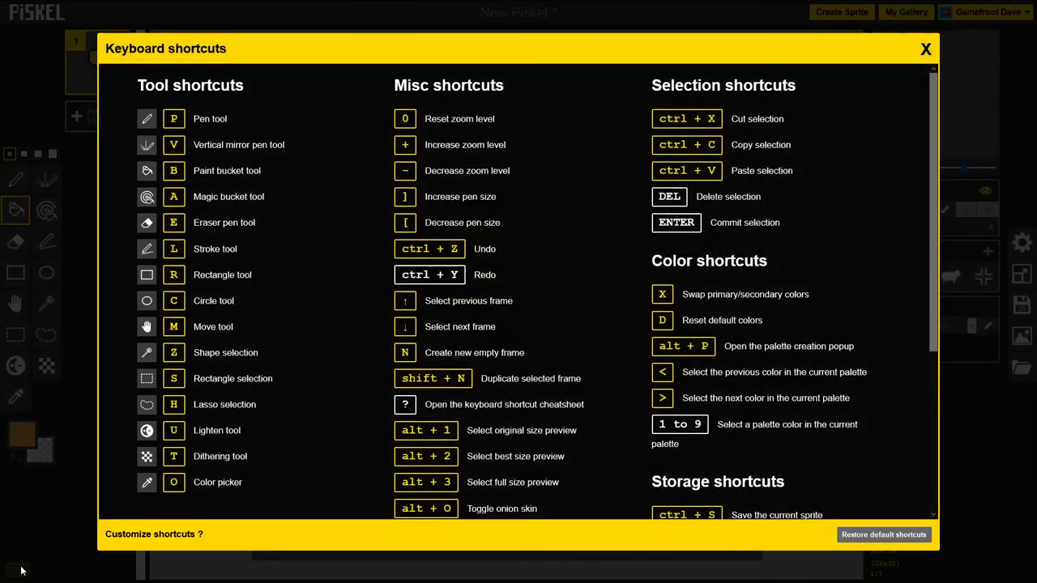
{"action": "left_click", "coordinate": [19, 573]}
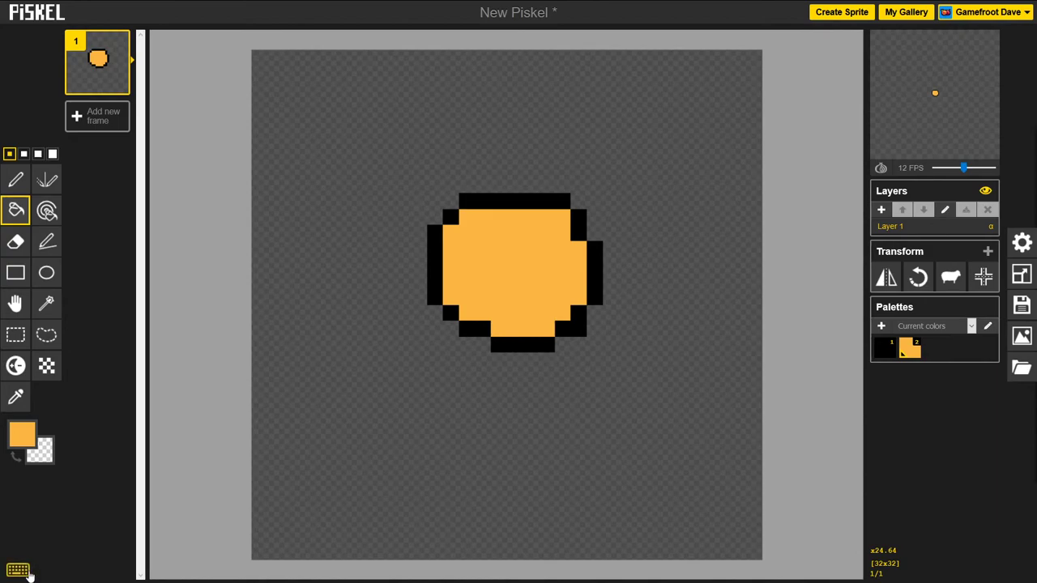
{"action": "left_click", "coordinate": [18, 572]}
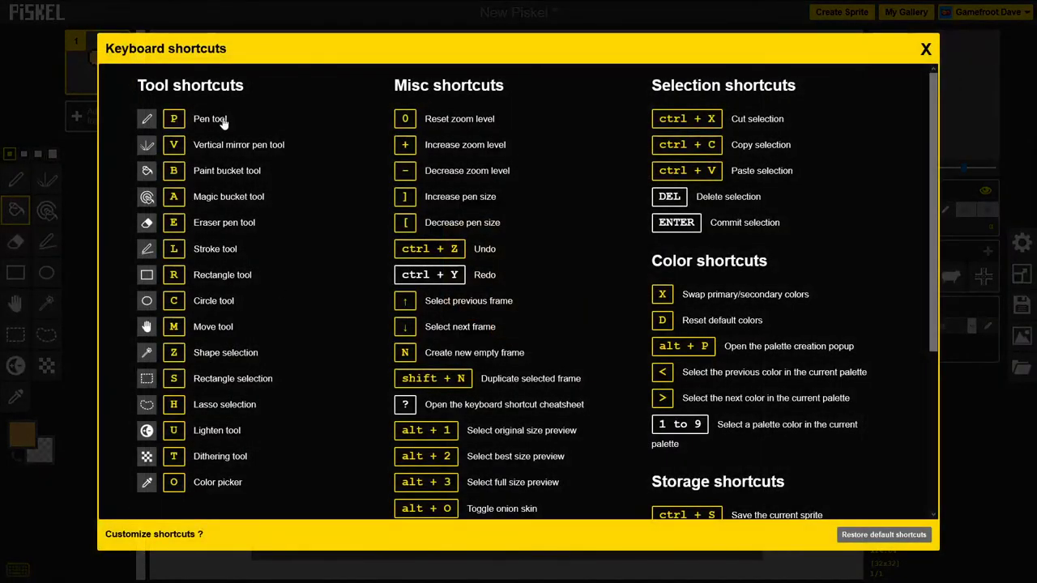
{"action": "scroll", "coordinate": [556, 354], "scroll_direction": "down", "scroll_amount": 3}
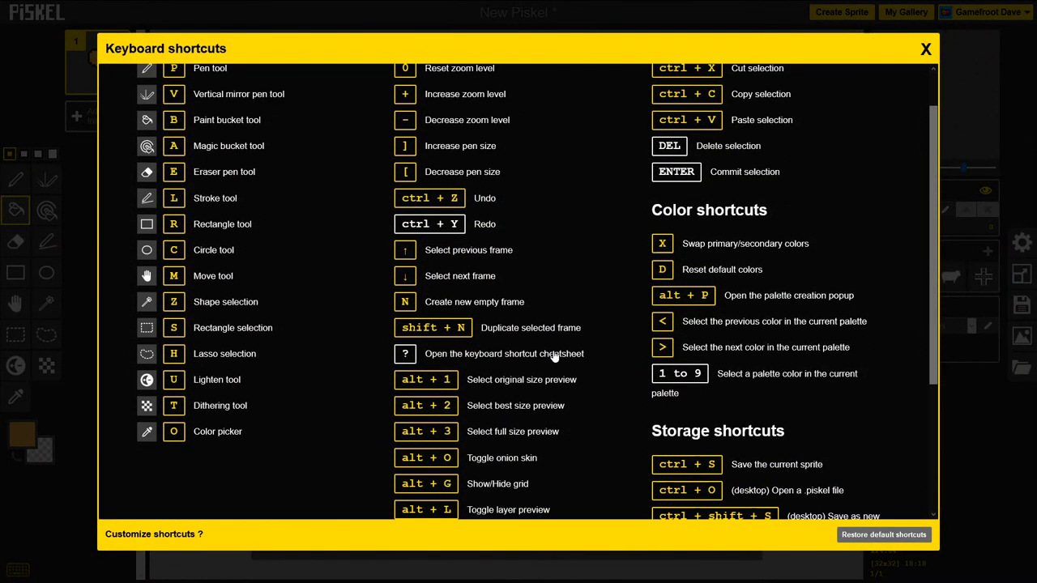
{"action": "scroll", "coordinate": [586, 358], "scroll_direction": "up", "scroll_amount": 3}
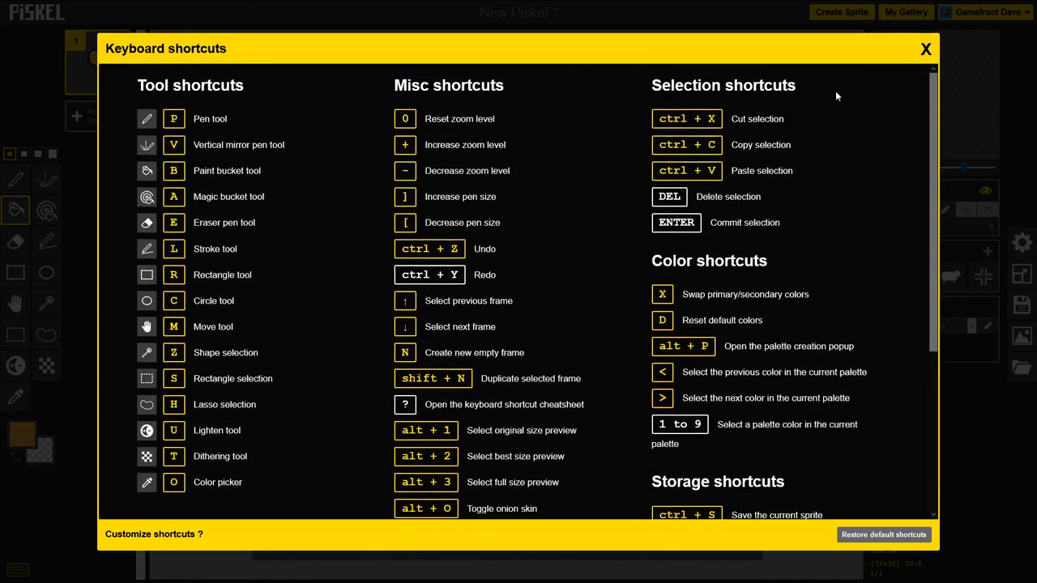
{"action": "left_click", "coordinate": [926, 49]}
{"action": "key", "text": "e"}
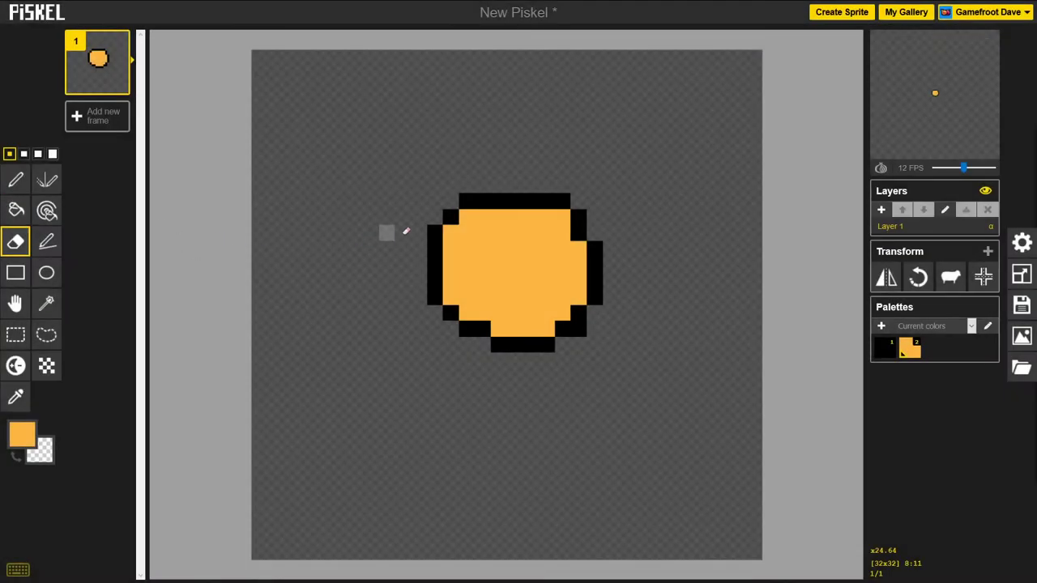
Try erasing across the orange shape and drawing freehand Pen lines beside it, undoing each stroke.
{"action": "mouse_move", "coordinate": [451, 247]}
{"action": "left_mouse_down"}
{"action": "mouse_move", "coordinate": [434, 271]}
{"action": "mouse_move", "coordinate": [562, 280]}
{"action": "left_mouse_up"}
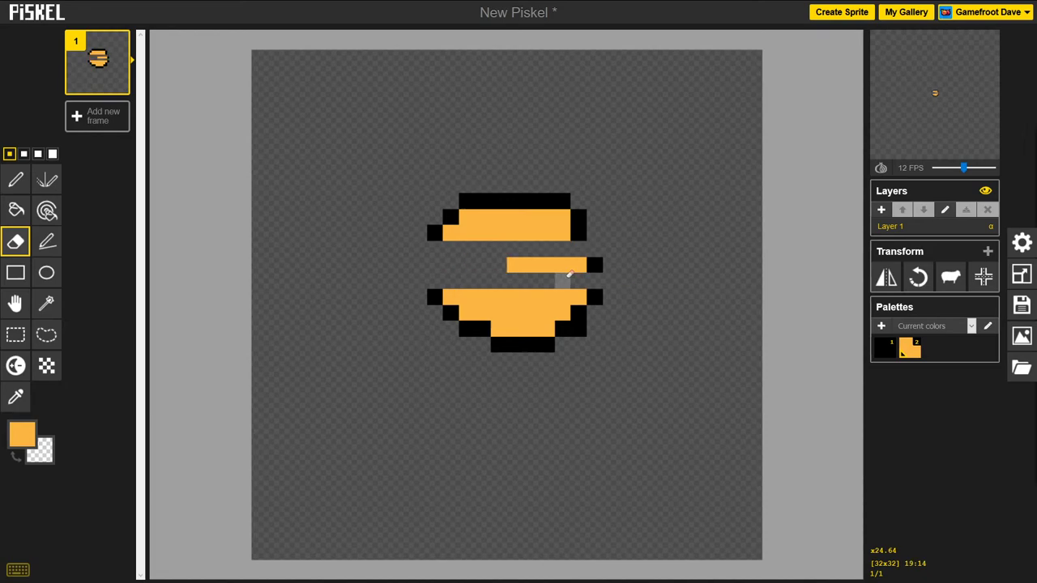
{"action": "key", "text": "ctrl+z"}
{"action": "key", "text": "p"}
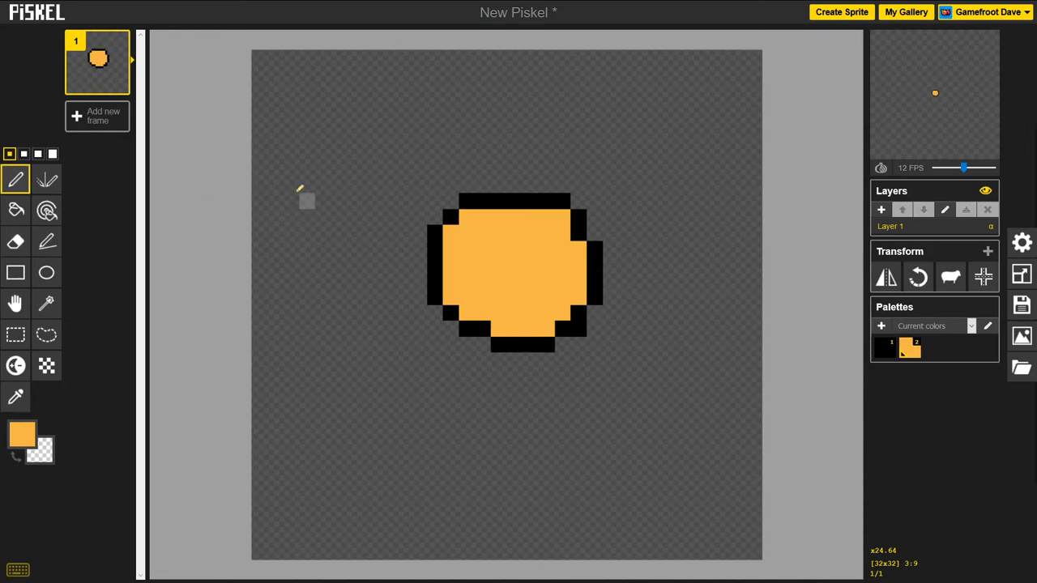
{"action": "mouse_move", "coordinate": [355, 185]}
{"action": "left_mouse_down"}
{"action": "mouse_move", "coordinate": [318, 266]}
{"action": "mouse_move", "coordinate": [325, 360]}
{"action": "left_mouse_up"}
{"action": "key", "text": "ctrl+z"}
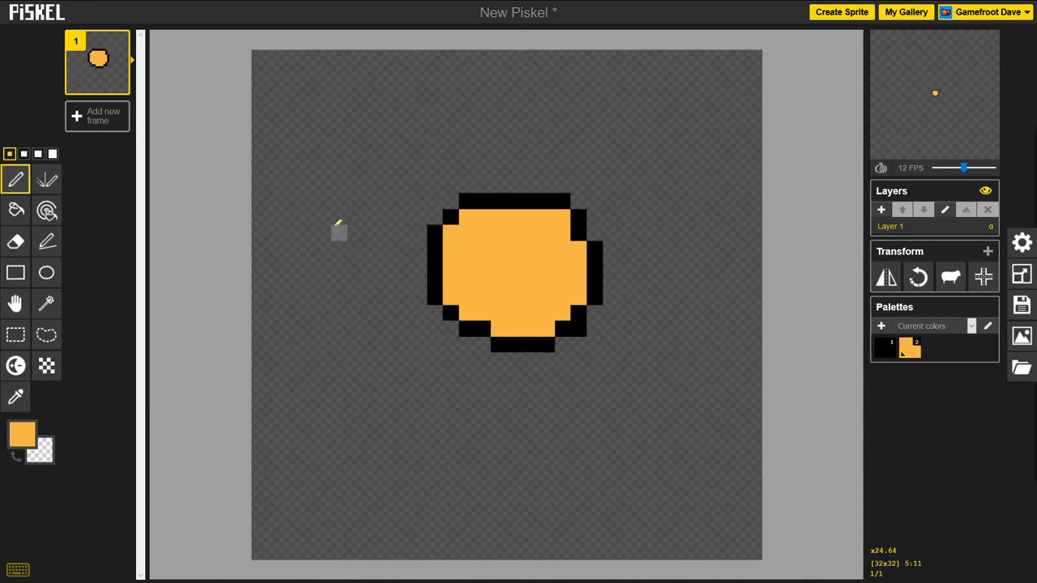
{"action": "mouse_move", "coordinate": [340, 169]}
{"action": "left_mouse_down"}
{"action": "mouse_move", "coordinate": [320, 200]}
{"action": "mouse_move", "coordinate": [370, 361]}
{"action": "left_mouse_up"}
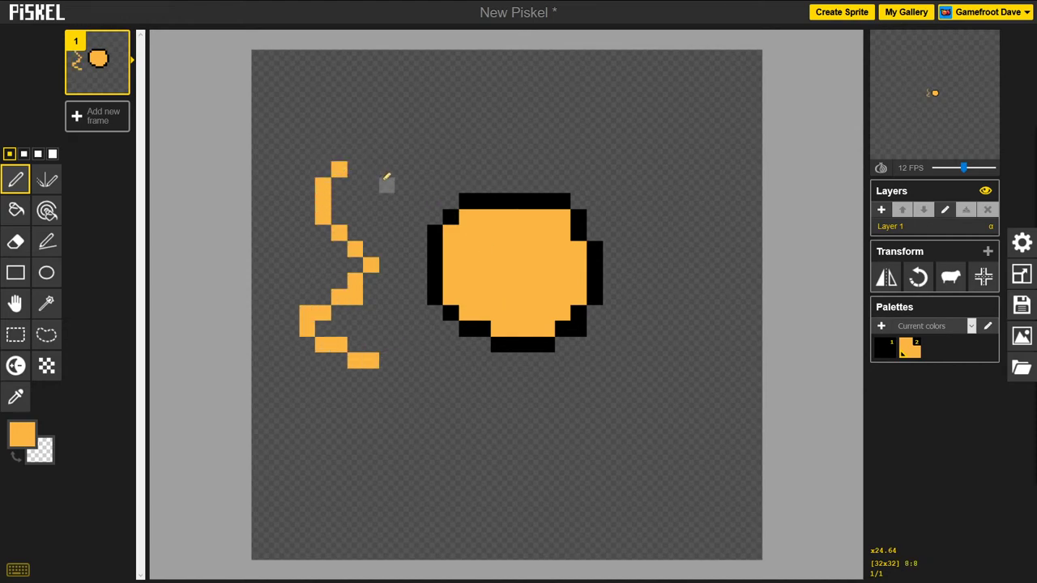
{"action": "key", "text": "ctrl+z"}
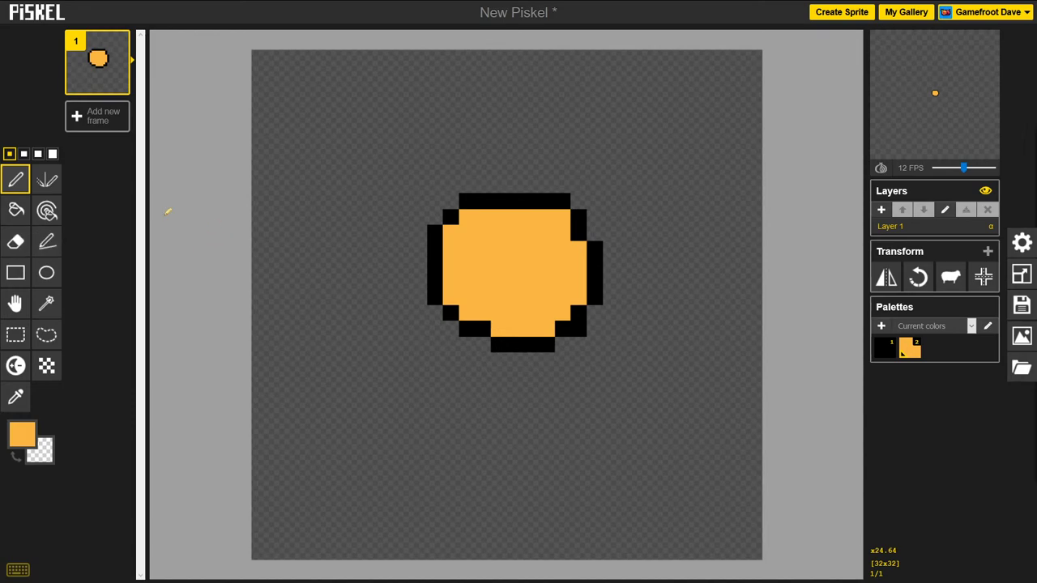
Erase the whole outlined orange shape using the Eraser at the largest pen size.
{"action": "left_click", "coordinate": [17, 246]}
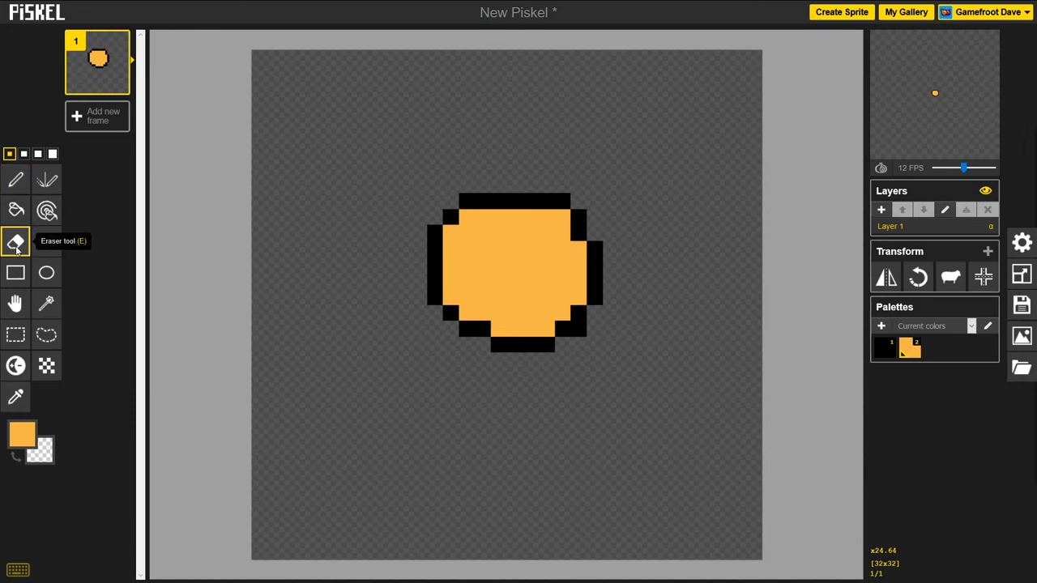
{"action": "left_click", "coordinate": [53, 156]}
{"action": "mouse_move", "coordinate": [411, 193]}
{"action": "left_mouse_down"}
{"action": "mouse_move", "coordinate": [638, 232]}
{"action": "mouse_move", "coordinate": [580, 241]}
{"action": "mouse_move", "coordinate": [591, 306]}
{"action": "mouse_move", "coordinate": [539, 340]}
{"action": "left_mouse_up"}
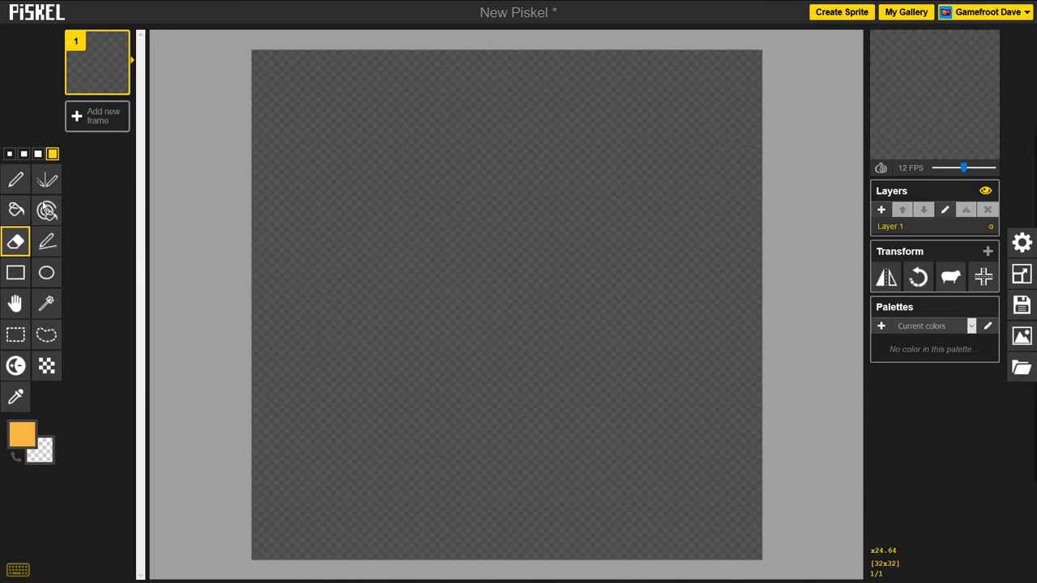
Draw a filled orange face square of 5 by 5 pixels near the canvas centre, using the Pen tool at the smallest size.
{"action": "left_click", "coordinate": [17, 181]}
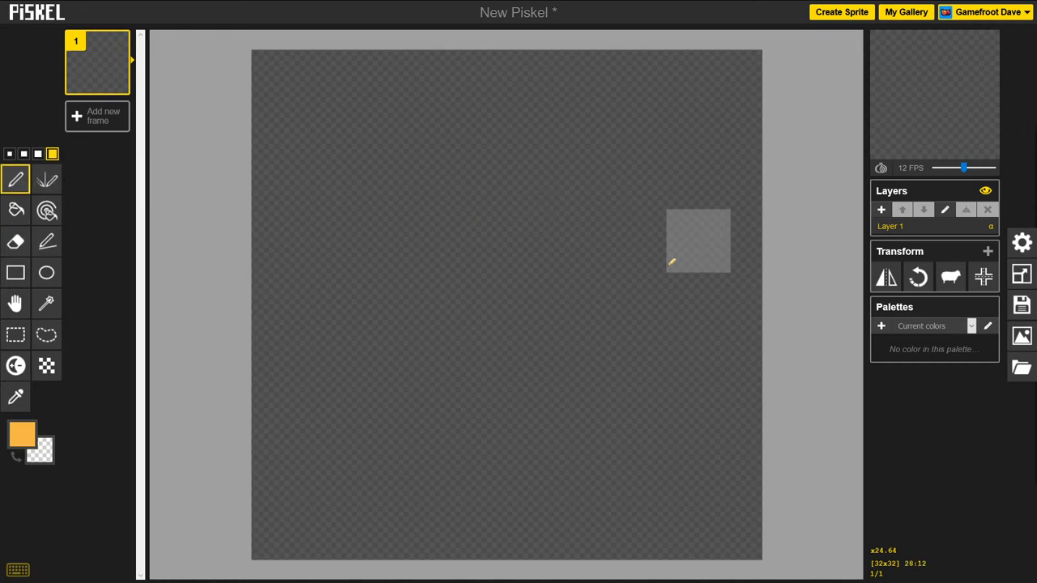
{"action": "left_click", "coordinate": [10, 154]}
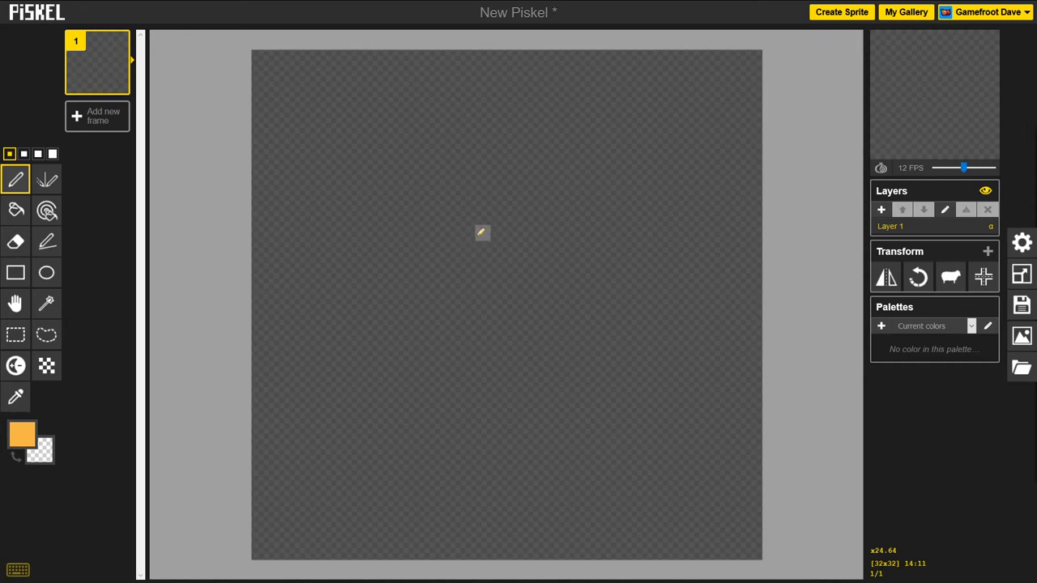
{"action": "mouse_move", "coordinate": [467, 233]}
{"action": "left_mouse_down"}
{"action": "mouse_move", "coordinate": [461, 265]}
{"action": "mouse_move", "coordinate": [492, 272]}
{"action": "mouse_move", "coordinate": [492, 237]}
{"action": "left_mouse_up"}
{"action": "left_click", "coordinate": [497, 233]}
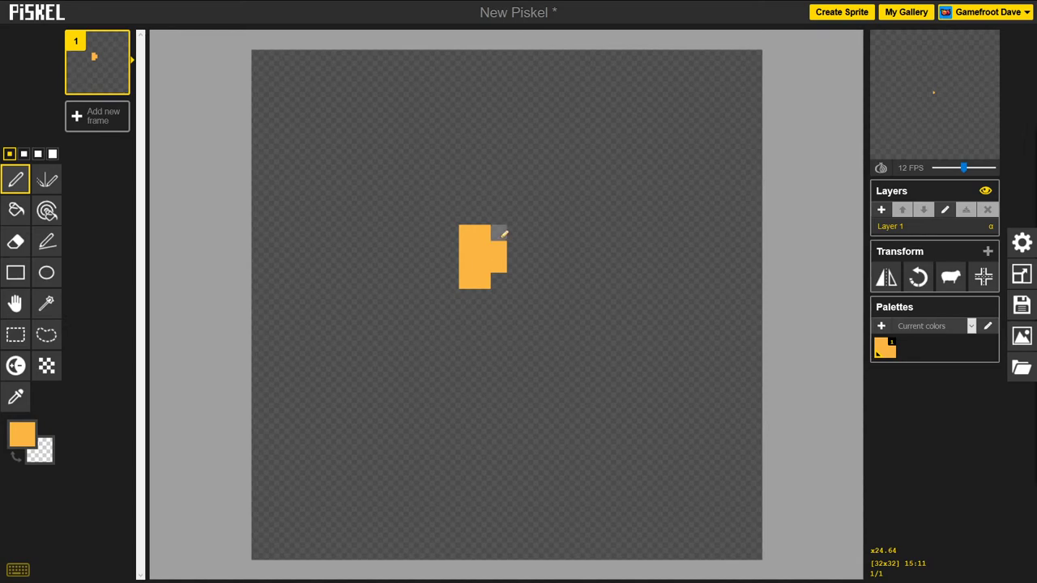
{"action": "mouse_move", "coordinate": [500, 255]}
{"action": "left_mouse_down"}
{"action": "mouse_move", "coordinate": [516, 232]}
{"action": "mouse_move", "coordinate": [532, 244]}
{"action": "mouse_move", "coordinate": [526, 281]}
{"action": "mouse_move", "coordinate": [479, 286]}
{"action": "left_mouse_up"}
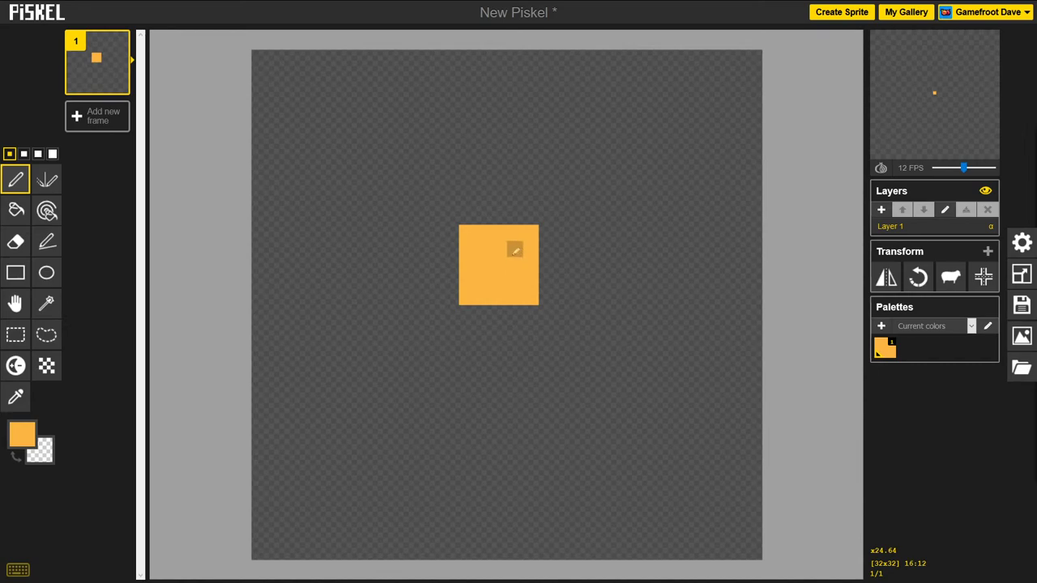
Set the primary colour to near-black #2d2a24 and draw two one-pixel eyes in the middle row of the face.
{"action": "left_click", "coordinate": [35, 435]}
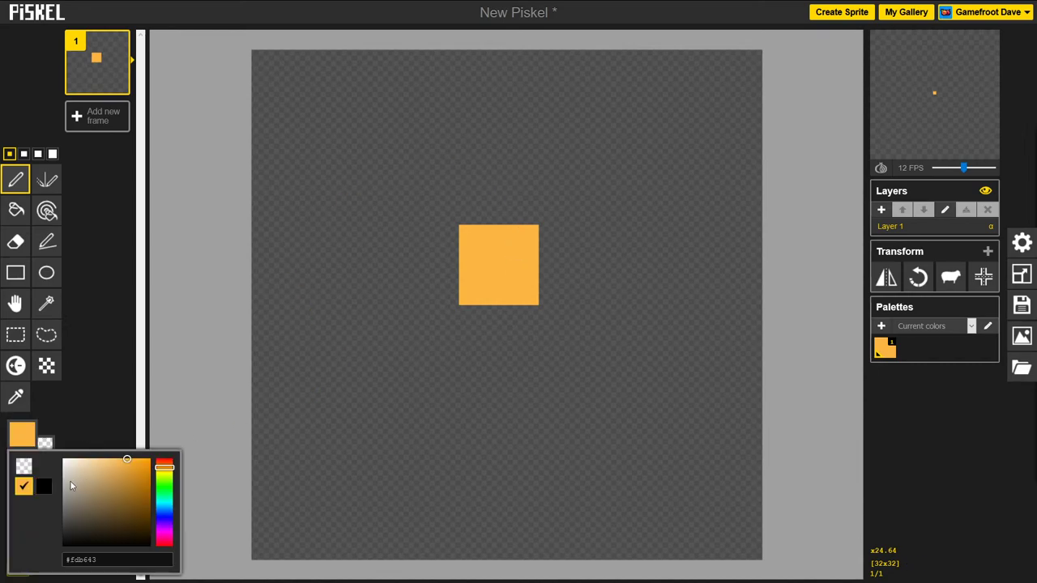
{"action": "left_click", "coordinate": [80, 532]}
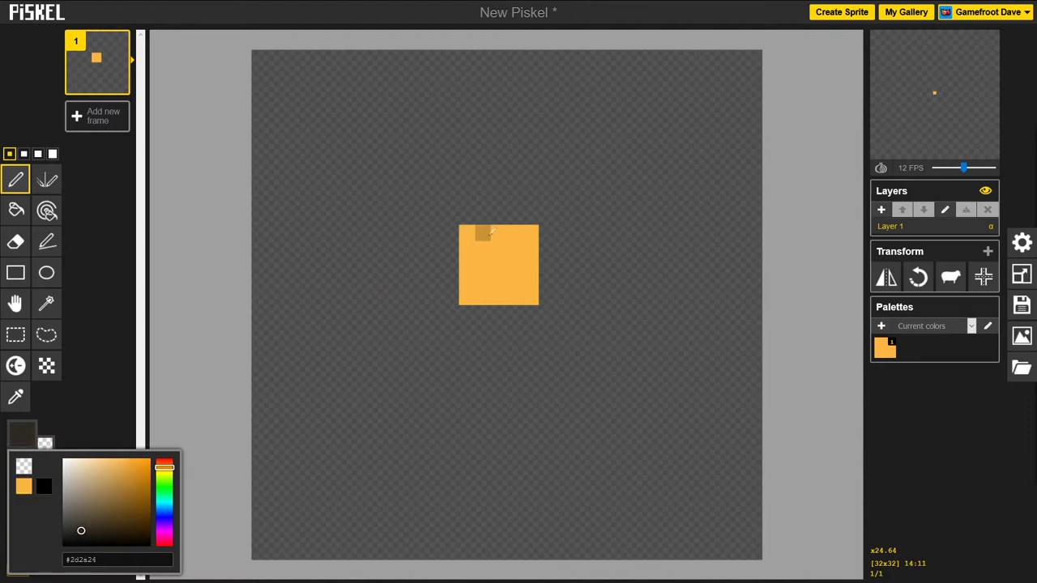
{"action": "left_click", "coordinate": [483, 265]}
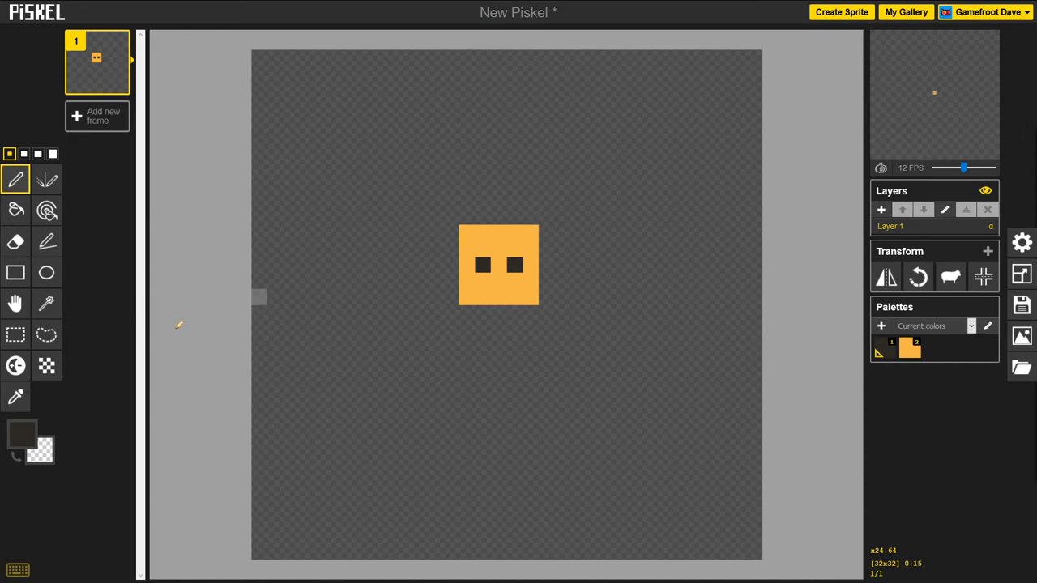
Paint brown #673417 hair along the face's left side and top with a fringe and tuft, trimming its upper edge with the Eraser.
{"action": "left_click", "coordinate": [19, 437]}
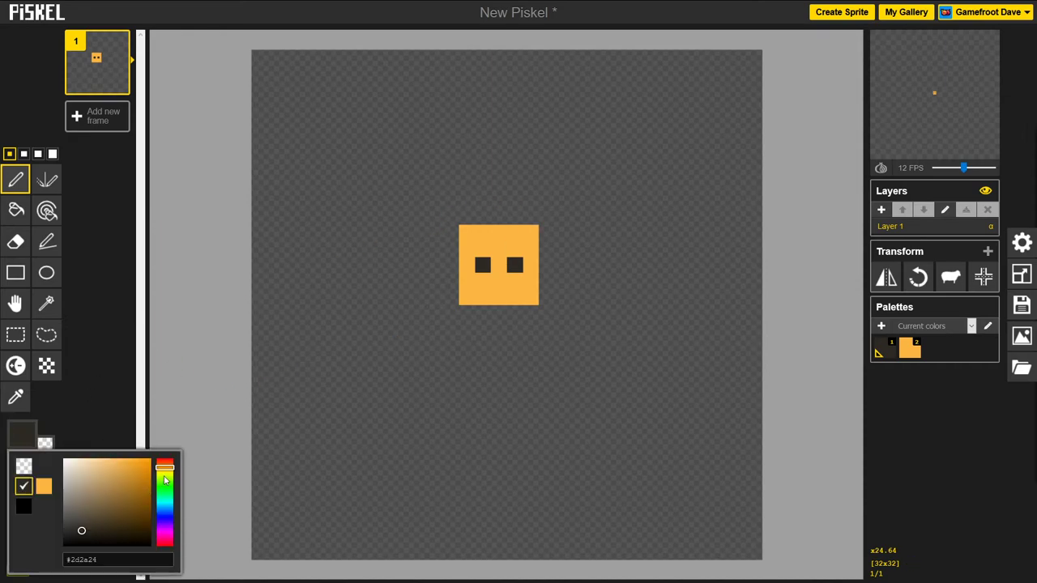
{"action": "mouse_move", "coordinate": [173, 475]}
{"action": "left_mouse_down"}
{"action": "mouse_move", "coordinate": [166, 464]}
{"action": "mouse_move", "coordinate": [127, 497]}
{"action": "mouse_move", "coordinate": [132, 527]}
{"action": "mouse_move", "coordinate": [130, 512]}
{"action": "left_mouse_up"}
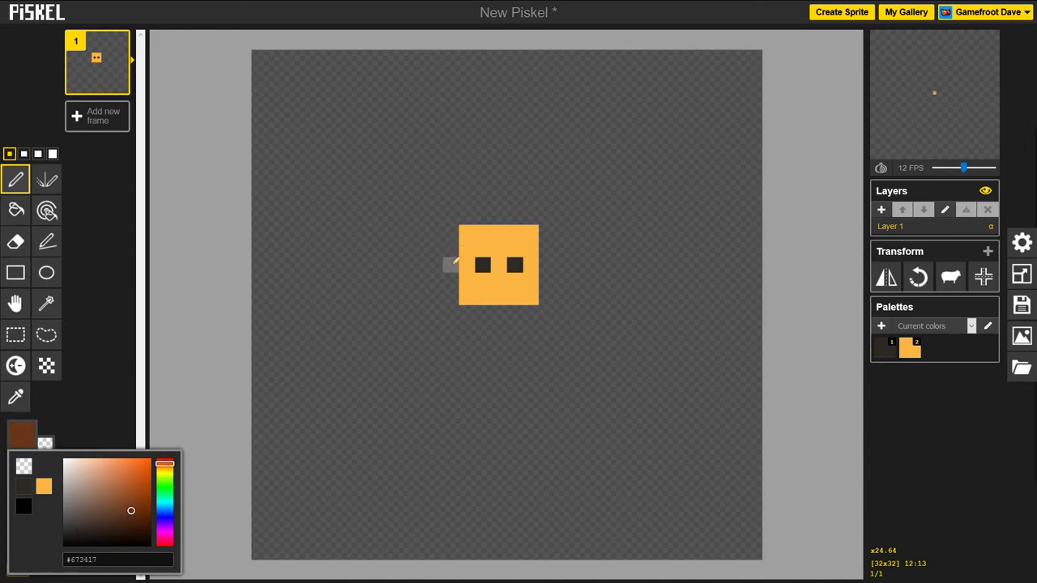
{"action": "mouse_move", "coordinate": [452, 264]}
{"action": "left_mouse_down"}
{"action": "mouse_move", "coordinate": [458, 236]}
{"action": "mouse_move", "coordinate": [451, 278]}
{"action": "mouse_move", "coordinate": [460, 207]}
{"action": "mouse_move", "coordinate": [459, 217]}
{"action": "mouse_move", "coordinate": [536, 213]}
{"action": "left_mouse_up"}
{"action": "left_click_drag", "start_coordinate": [475, 202], "coordinate": [531, 202]}
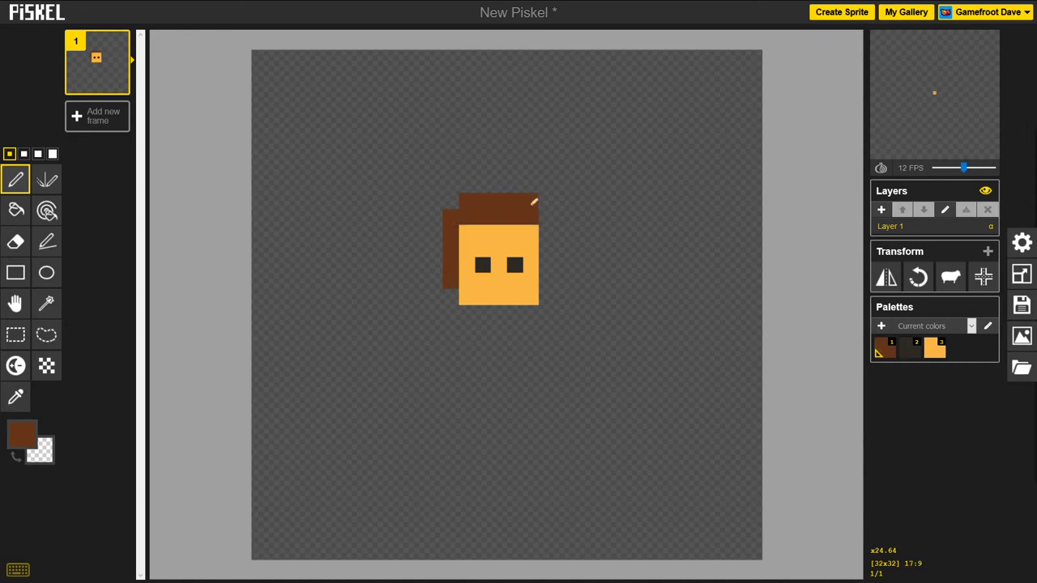
{"action": "left_click", "coordinate": [451, 201]}
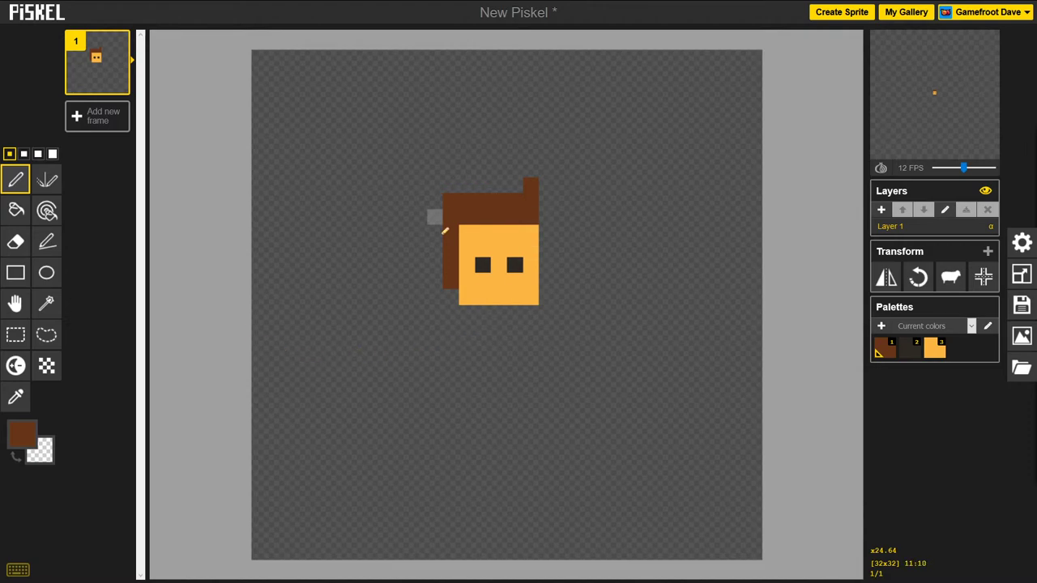
{"action": "left_click_drag", "start_coordinate": [467, 233], "coordinate": [523, 233]}
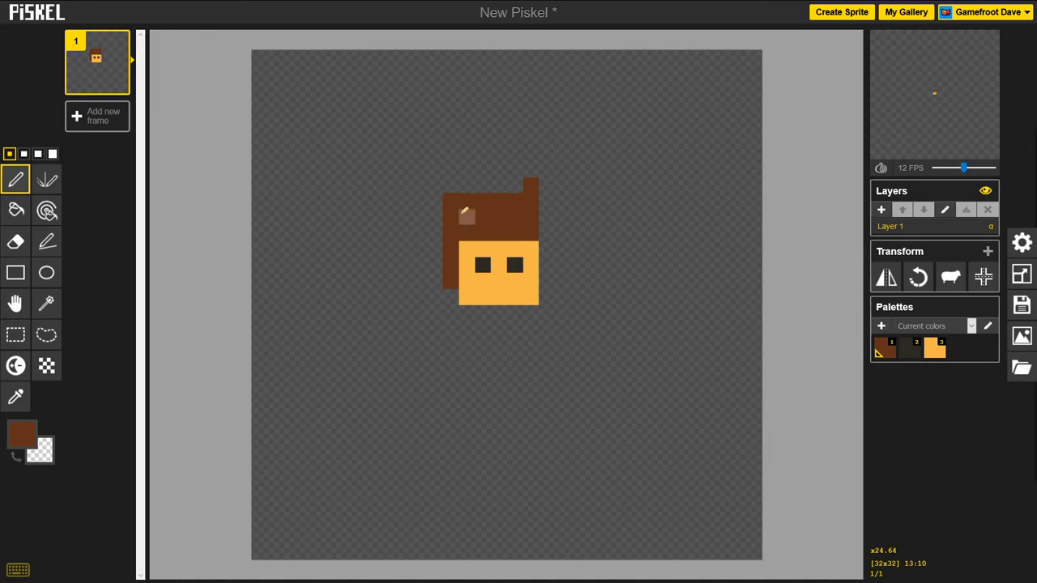
{"action": "key", "text": "e"}
{"action": "left_click_drag", "start_coordinate": [450, 200], "coordinate": [506, 197]}
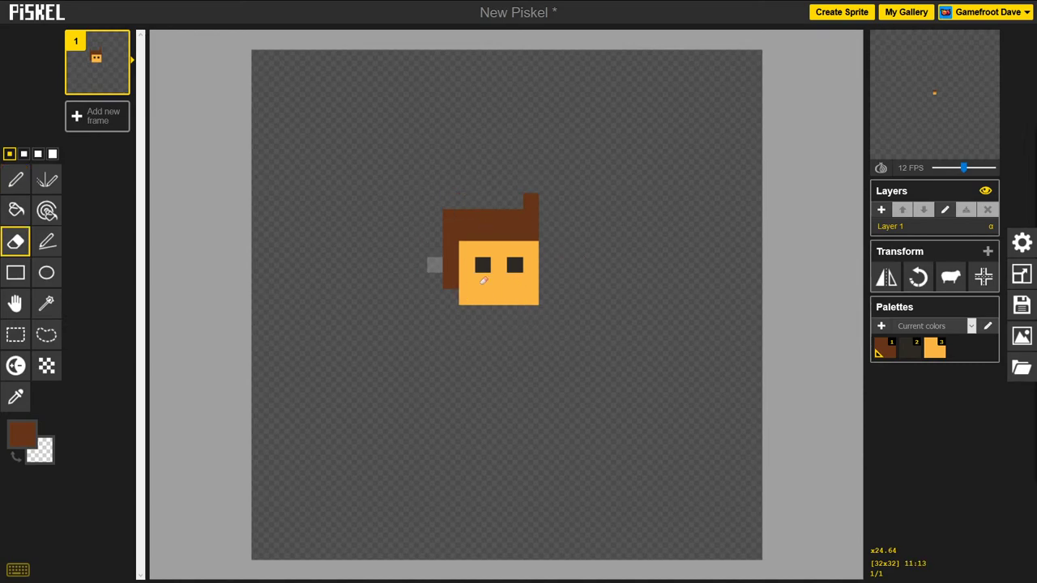
Set the primary colour to orange #f46b20 and draw a torso 5 pixels wide and 3 pixels high directly below the face.
{"action": "left_click", "coordinate": [21, 435]}
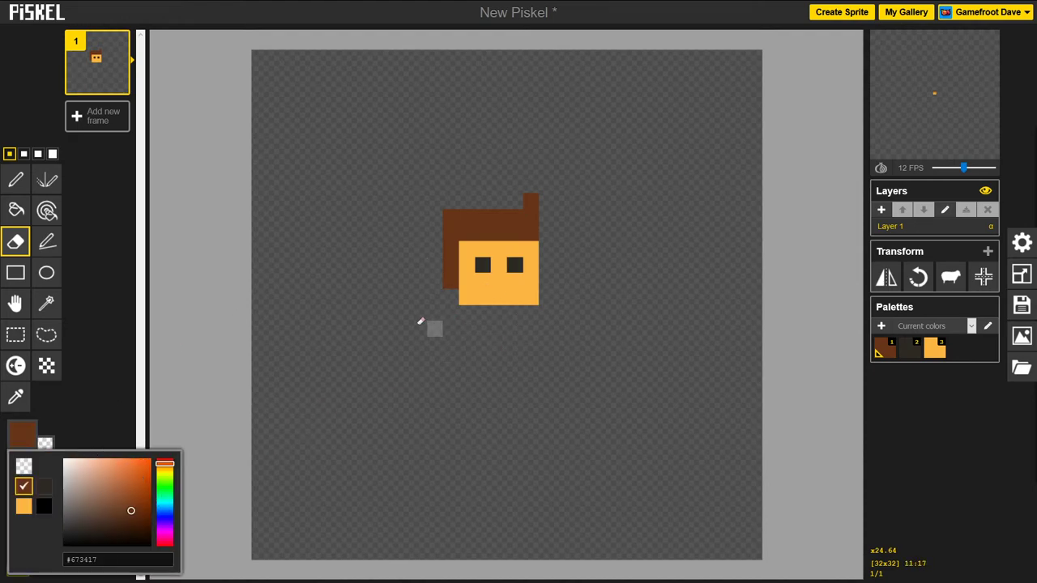
{"action": "left_click", "coordinate": [139, 468]}
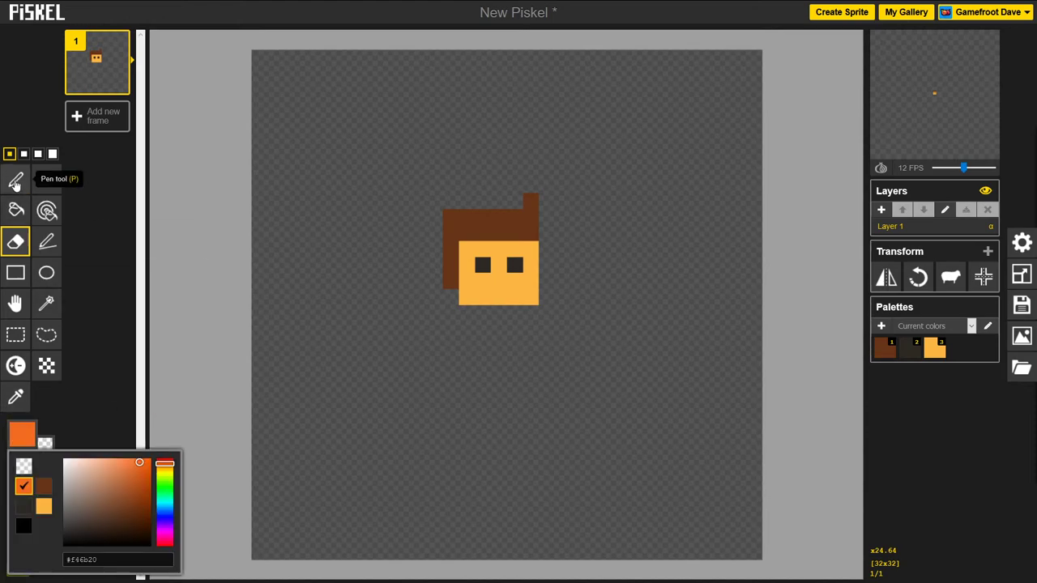
{"action": "left_click", "coordinate": [16, 179]}
{"action": "mouse_move", "coordinate": [468, 312]}
{"action": "left_mouse_down"}
{"action": "mouse_move", "coordinate": [474, 343]}
{"action": "mouse_move", "coordinate": [494, 317]}
{"action": "mouse_move", "coordinate": [480, 327]}
{"action": "mouse_move", "coordinate": [526, 319]}
{"action": "left_mouse_up"}
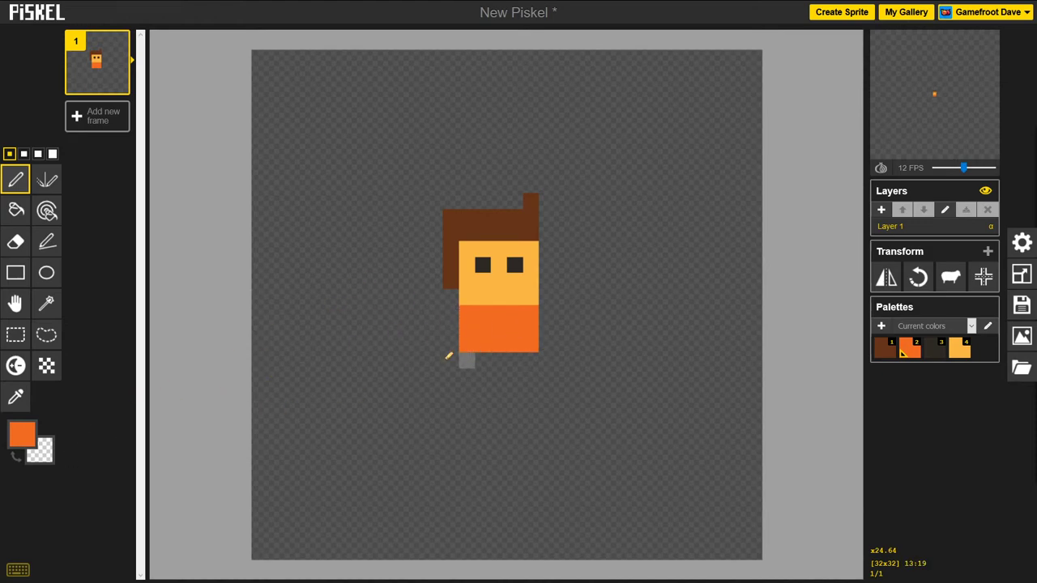
Change the primary colour to light blue #18b6ee.
{"action": "left_click", "coordinate": [25, 436]}
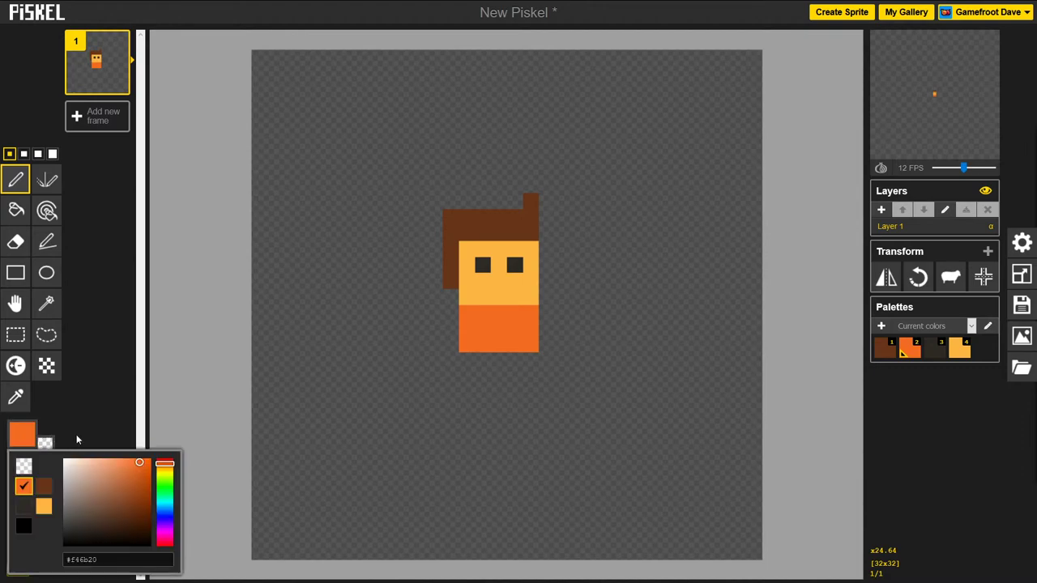
{"action": "left_click", "coordinate": [25, 436]}
{"action": "left_click", "coordinate": [25, 436]}
{"action": "mouse_move", "coordinate": [134, 481]}
{"action": "left_mouse_down"}
{"action": "mouse_move", "coordinate": [105, 523]}
{"action": "mouse_move", "coordinate": [100, 511]}
{"action": "mouse_move", "coordinate": [143, 466]}
{"action": "left_mouse_up"}
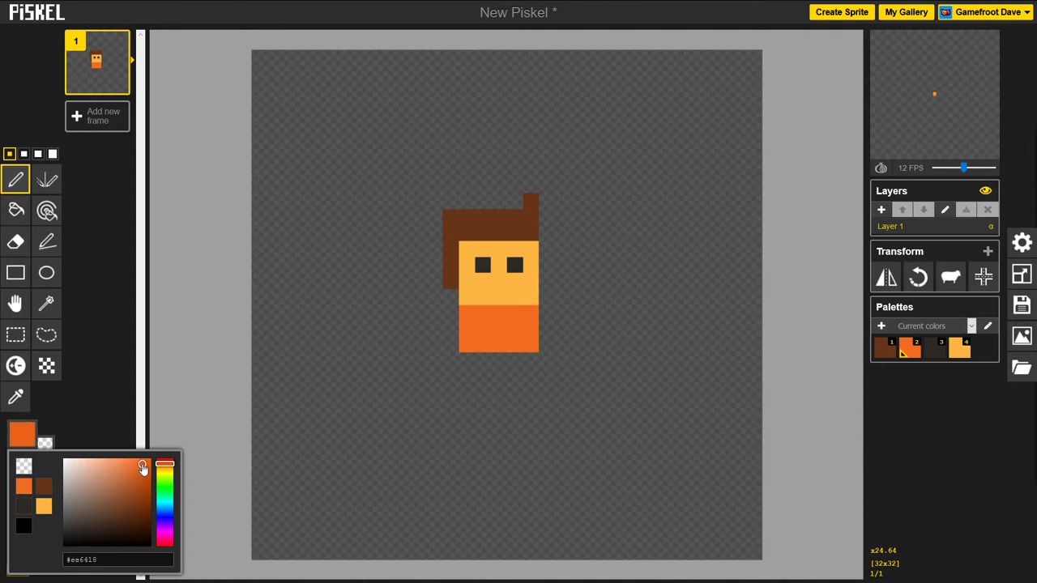
{"action": "left_click", "coordinate": [163, 516]}
{"action": "mouse_move", "coordinate": [163, 524]}
{"action": "left_mouse_down"}
{"action": "mouse_move", "coordinate": [163, 485]}
{"action": "mouse_move", "coordinate": [163, 506]}
{"action": "left_mouse_up"}
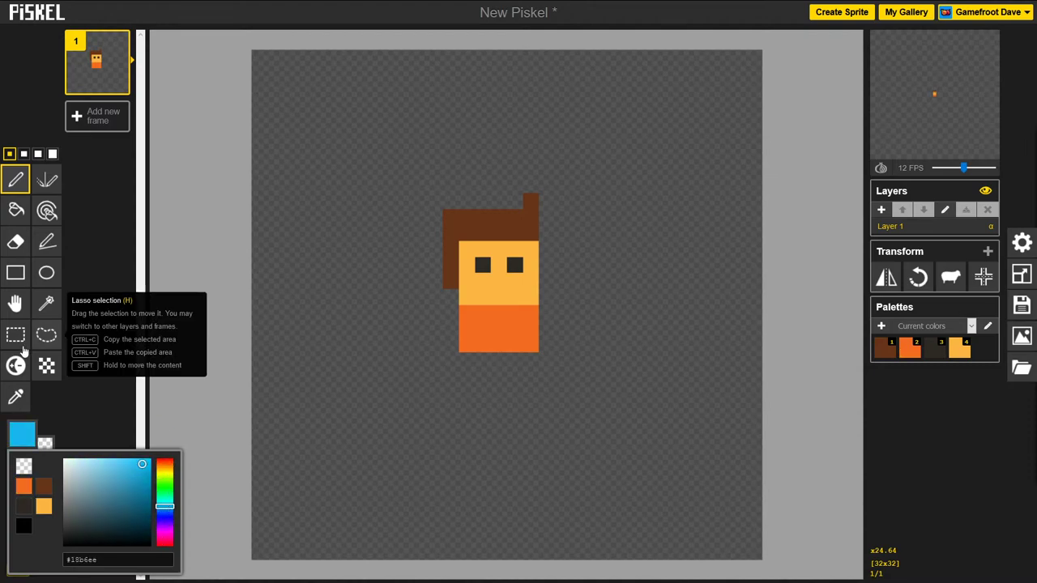
Pick up the face's skin colour from the canvas and draw a three-pixel bent arm on each side of the torso.
{"action": "left_click", "coordinate": [17, 403]}
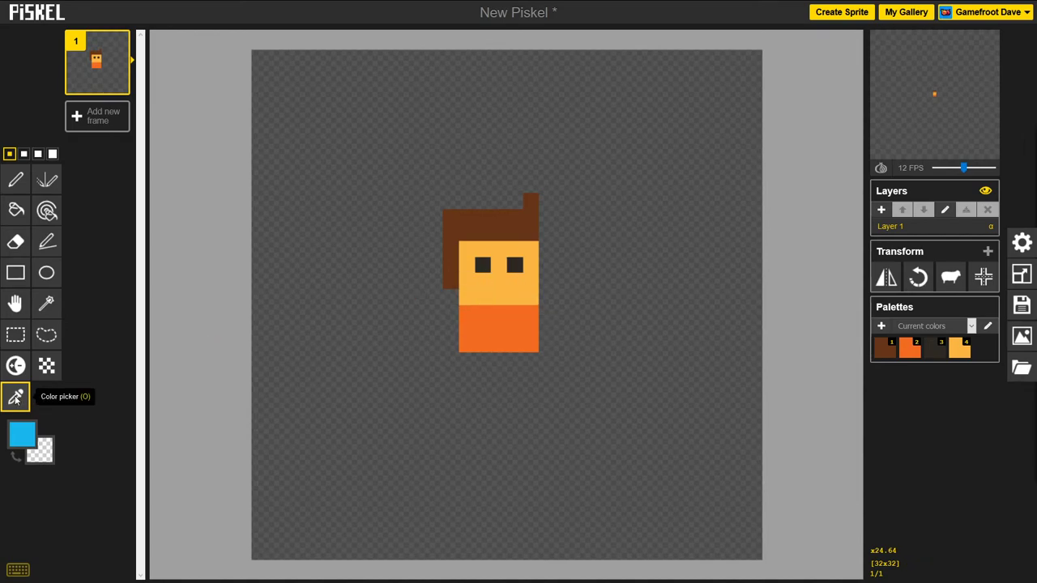
{"action": "left_click", "coordinate": [519, 277]}
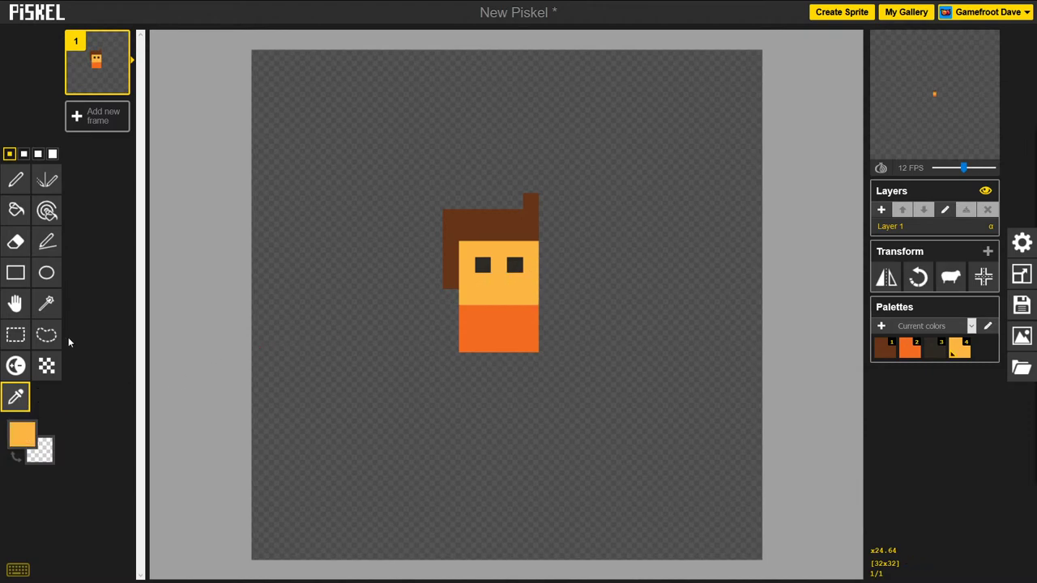
{"action": "left_click", "coordinate": [18, 185]}
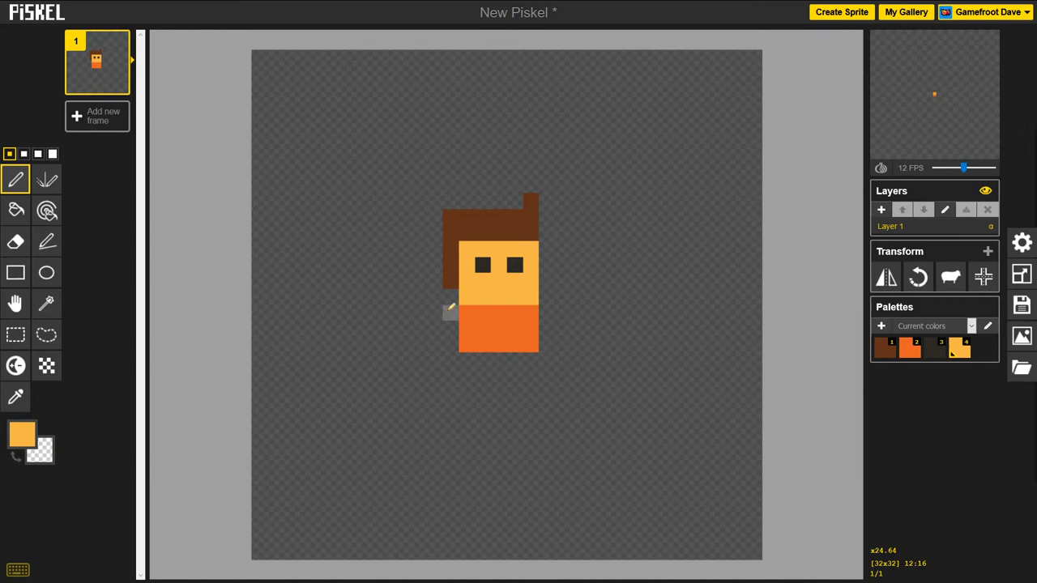
{"action": "left_click_drag", "start_coordinate": [432, 326], "coordinate": [434, 341]}
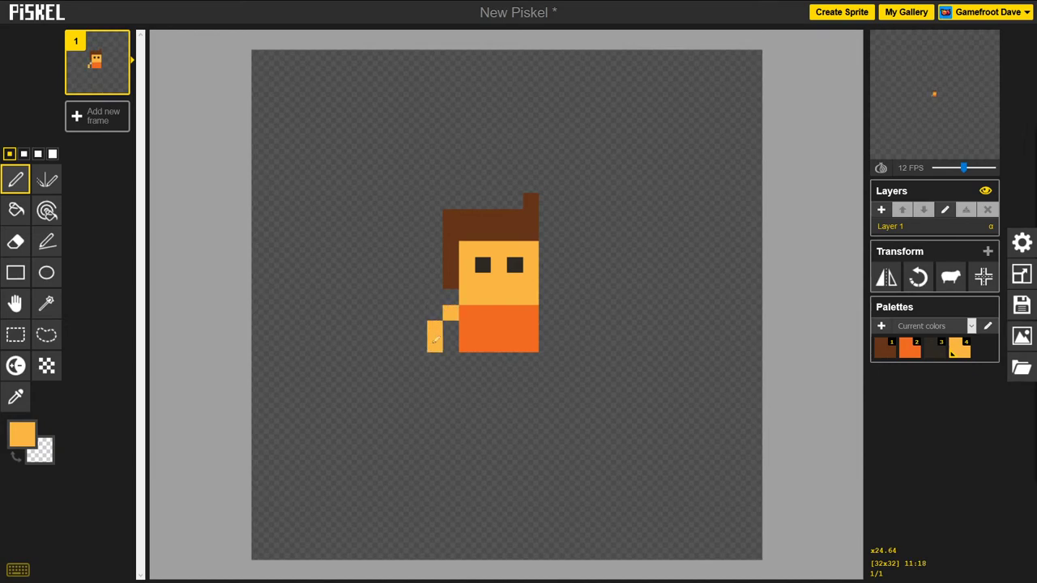
{"action": "left_click", "coordinate": [544, 313]}
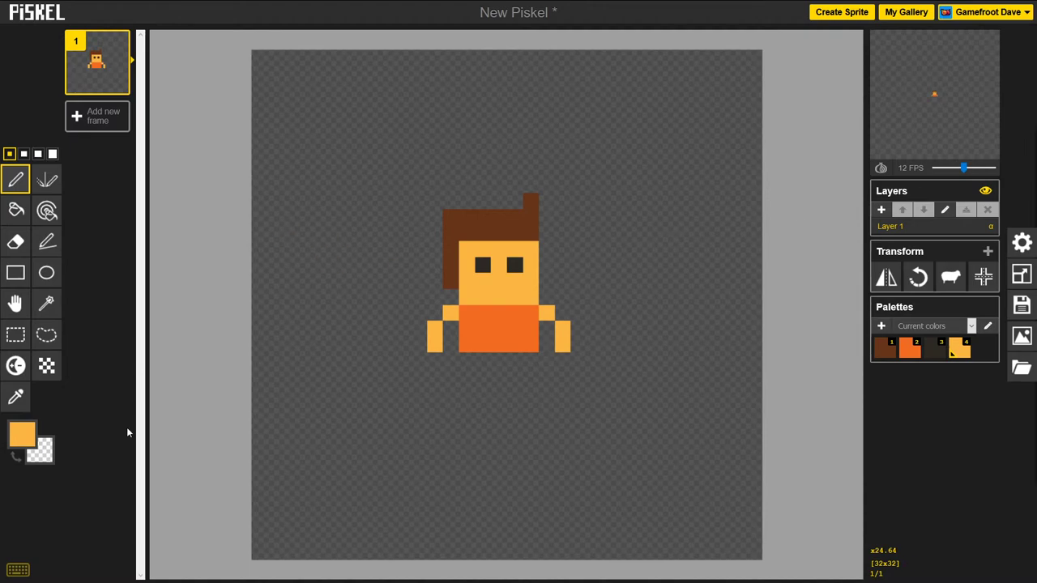
Switch the primary colour back to light blue and draw the trousers' waist row below the torso with a three-pixel left leg.
{"action": "left_click", "coordinate": [22, 434]}
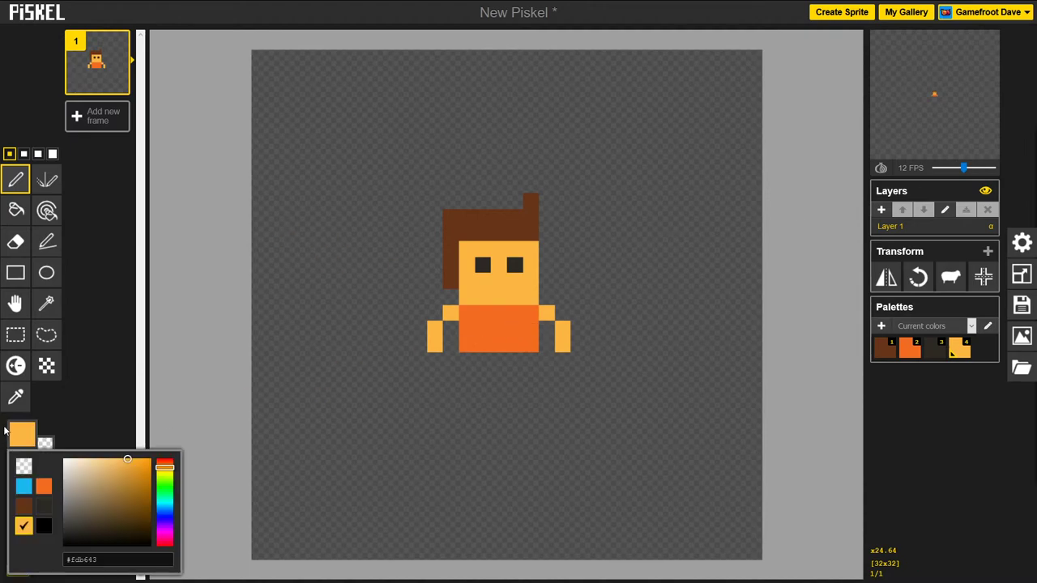
{"action": "left_click", "coordinate": [31, 483]}
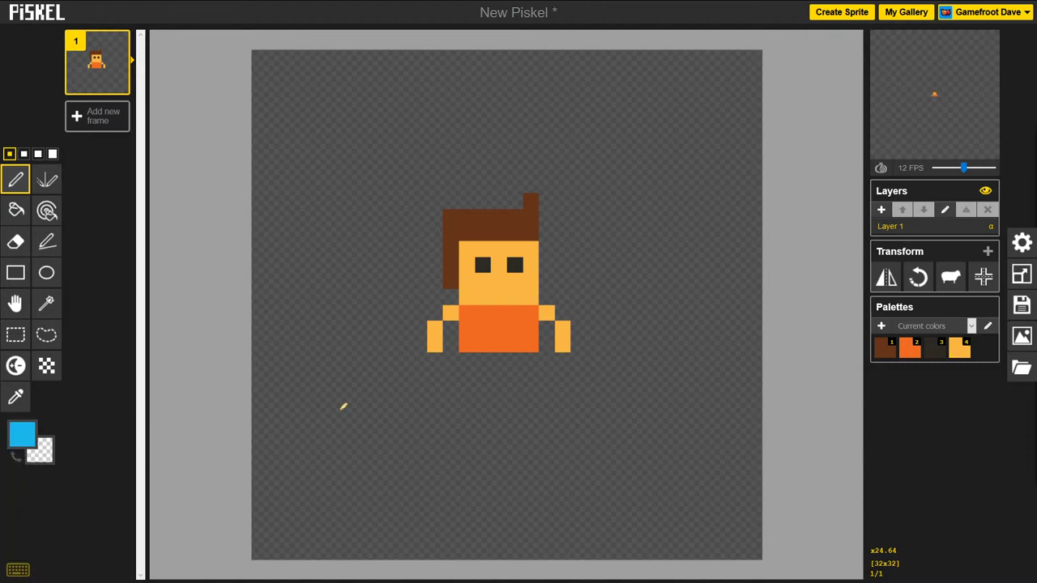
{"action": "left_click_drag", "start_coordinate": [468, 358], "coordinate": [535, 359]}
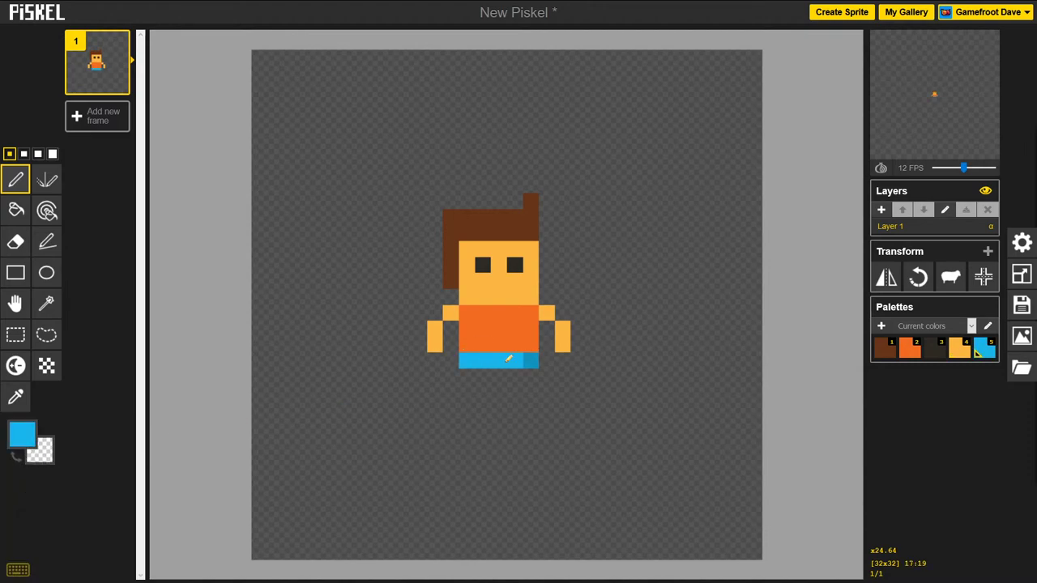
{"action": "left_click_drag", "start_coordinate": [467, 370], "coordinate": [466, 392]}
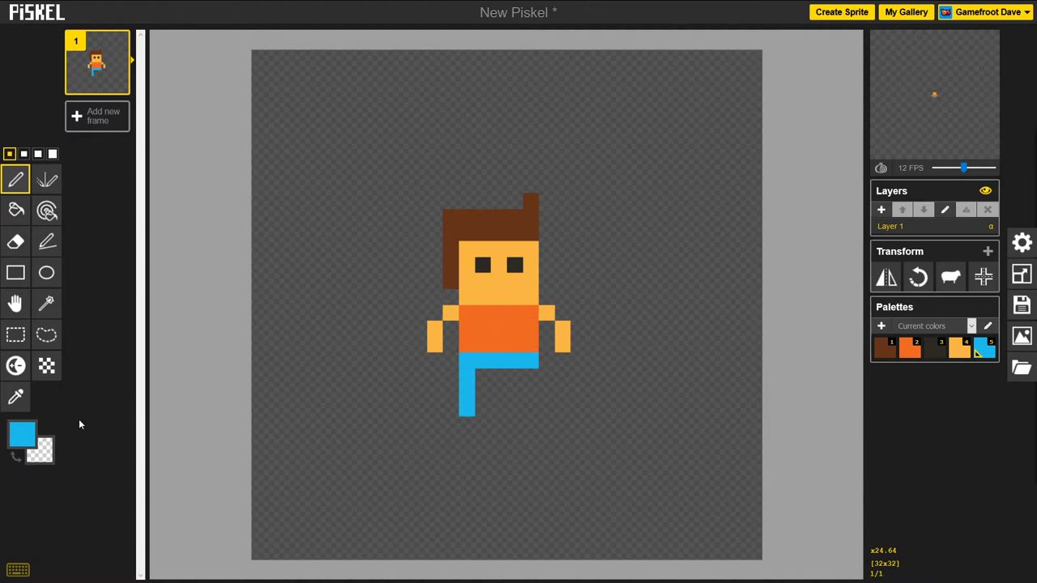
Set the primary colour to medium blue #3b81f0, repaint the trousers' waist and left leg, and draw a matching three-pixel right leg.
{"action": "left_click", "coordinate": [24, 437]}
{"action": "left_click", "coordinate": [138, 473]}
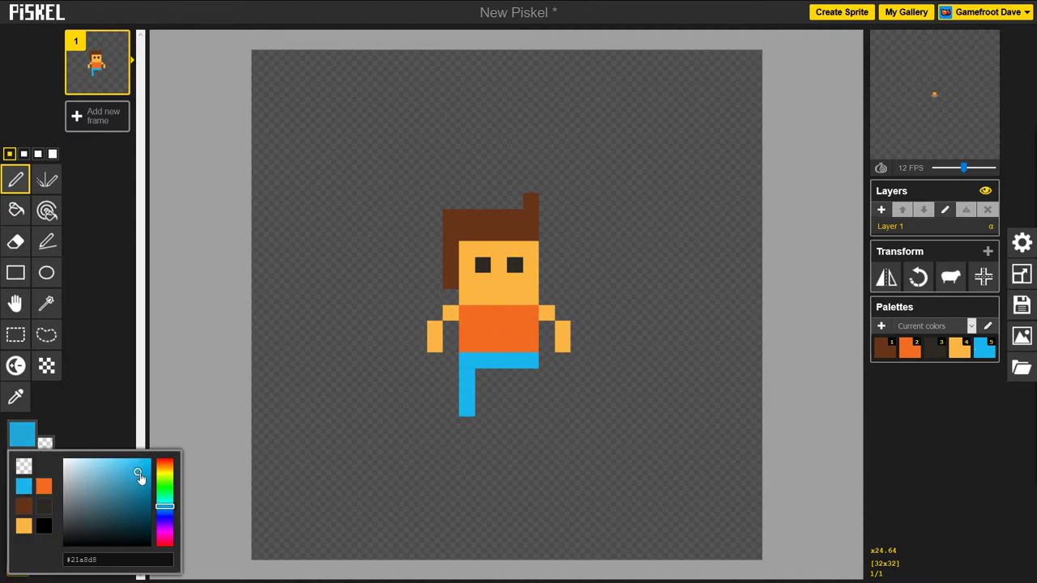
{"action": "left_click_drag", "start_coordinate": [166, 512], "coordinate": [166, 516]}
{"action": "left_click_drag", "start_coordinate": [138, 471], "coordinate": [131, 468]}
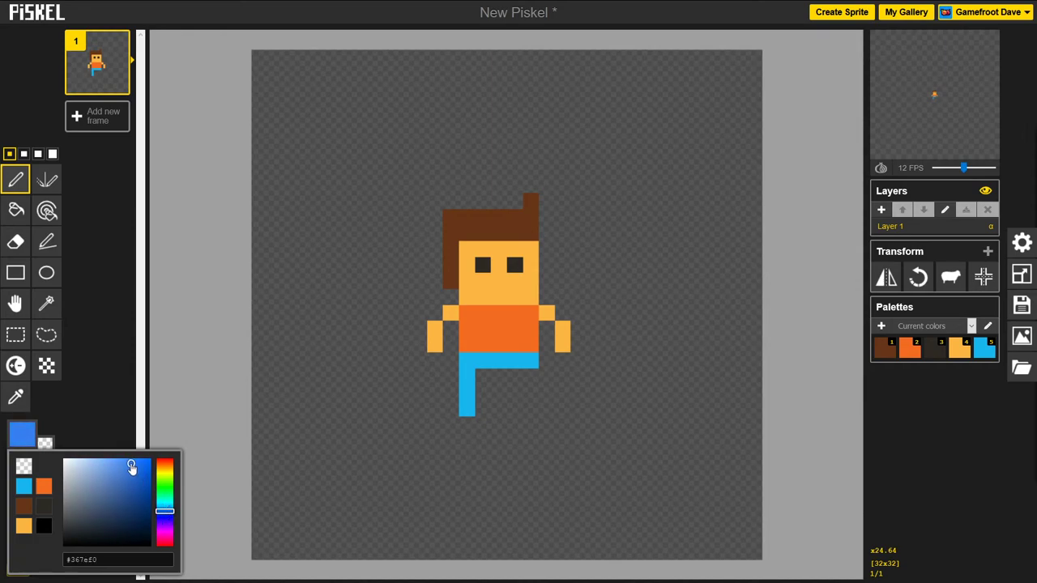
{"action": "left_click", "coordinate": [468, 364]}
{"action": "mouse_move", "coordinate": [467, 400]}
{"action": "left_mouse_down"}
{"action": "mouse_move", "coordinate": [484, 364]}
{"action": "mouse_move", "coordinate": [535, 359]}
{"action": "left_mouse_up"}
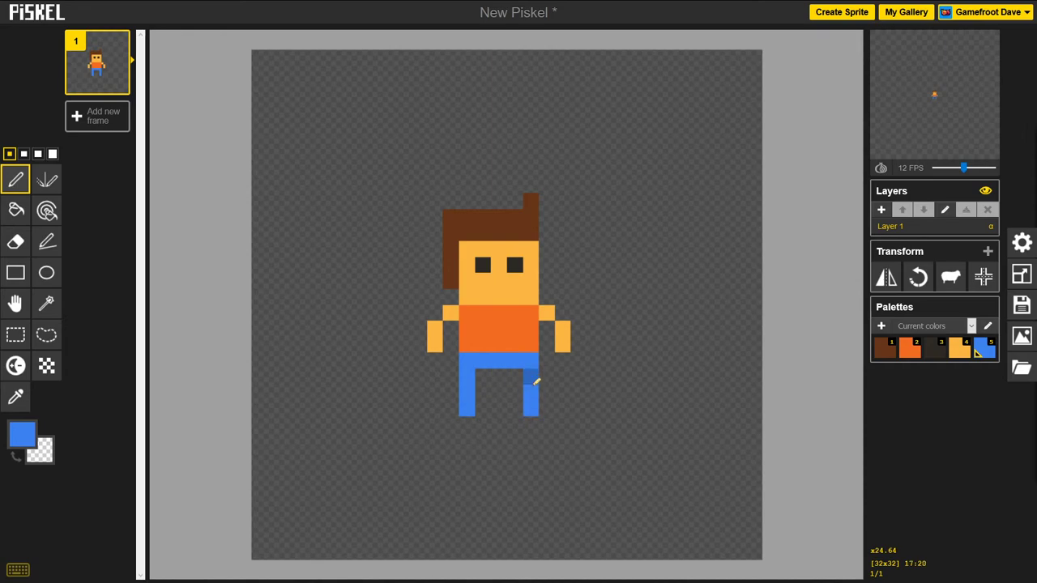
Set the primary colour to darker blue #144da7 and repaint the three-pixel right leg with it.
{"action": "left_click", "coordinate": [23, 435]}
{"action": "left_click", "coordinate": [140, 485]}
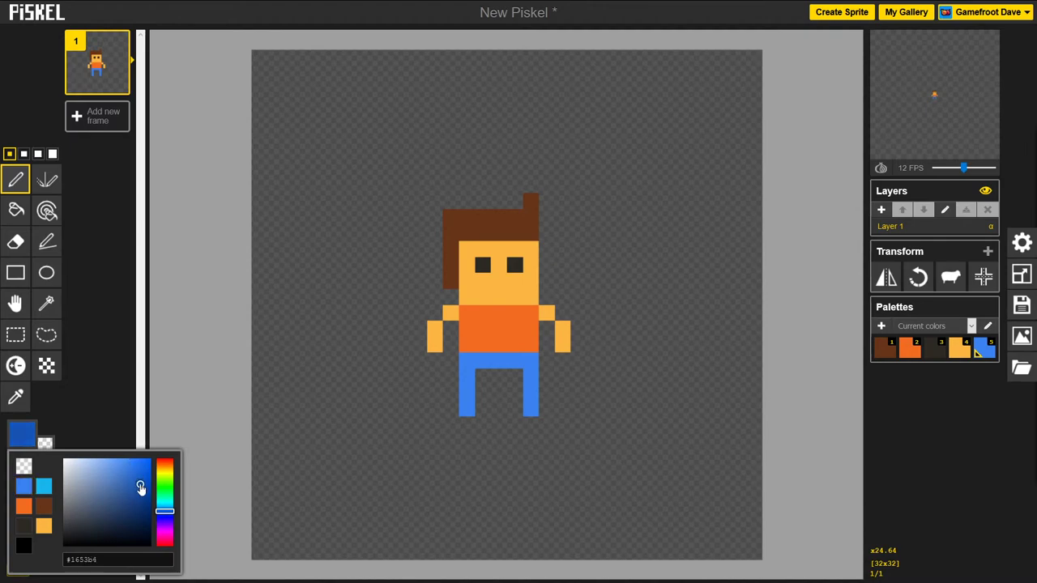
{"action": "left_click", "coordinate": [530, 379]}
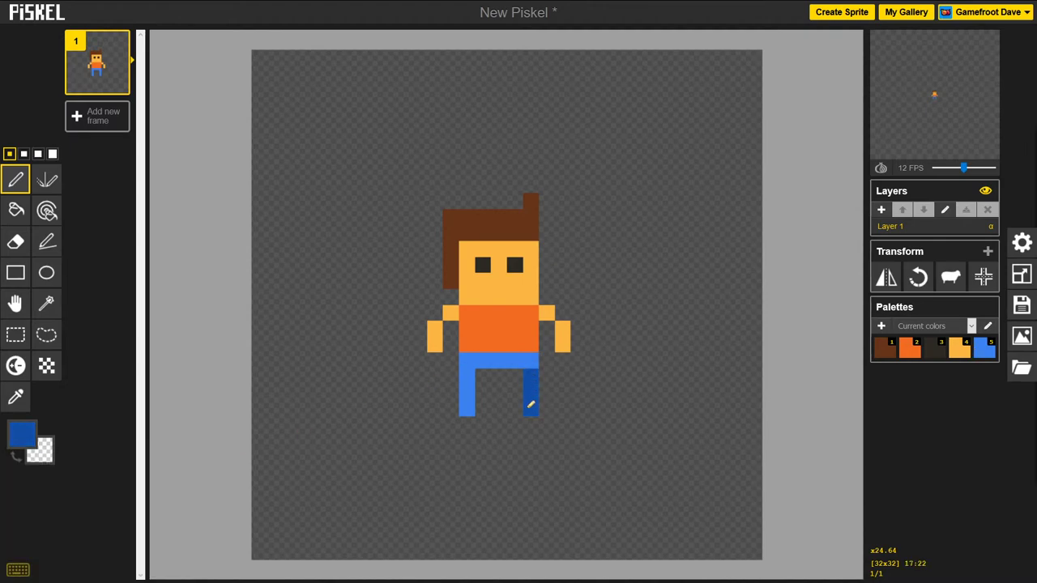
{"action": "left_click", "coordinate": [467, 376]}
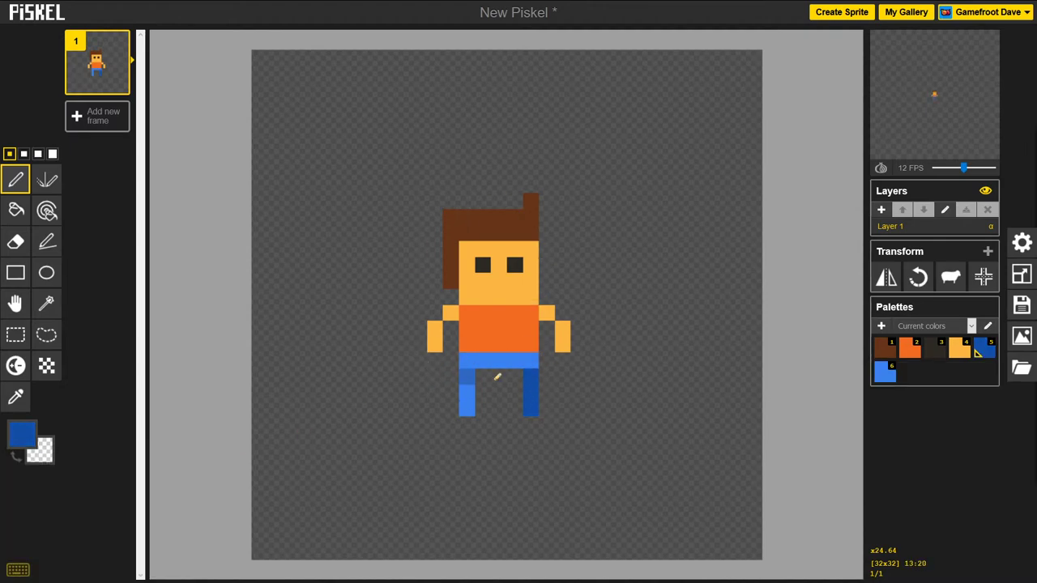
{"action": "key", "text": "ctrl+z"}
Switch the primary colour to medium blue #3b81f0 and draw a small freehand test shape beside the character's legs.
{"action": "left_click", "coordinate": [21, 440]}
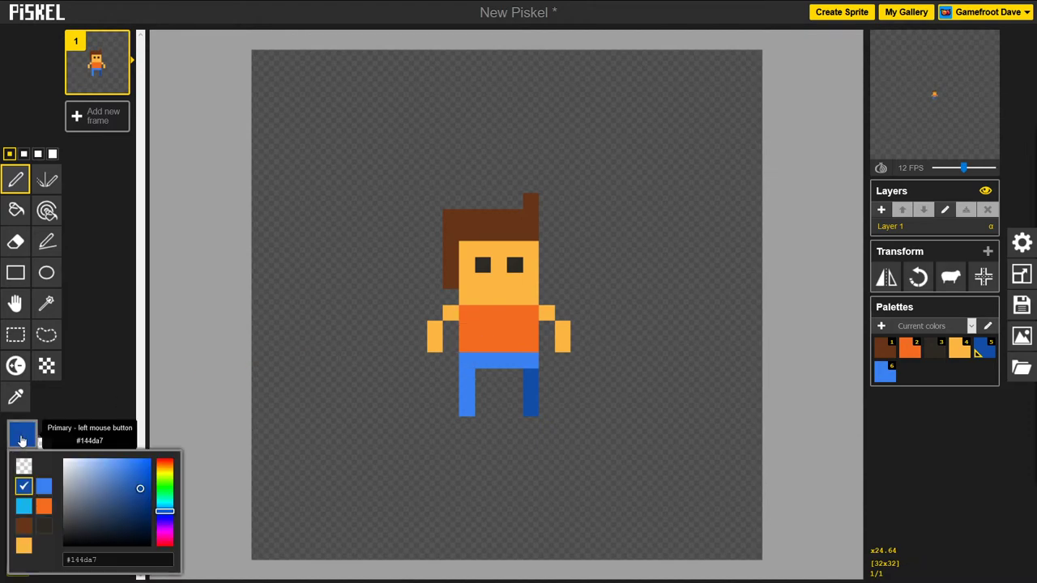
{"action": "left_click", "coordinate": [44, 490]}
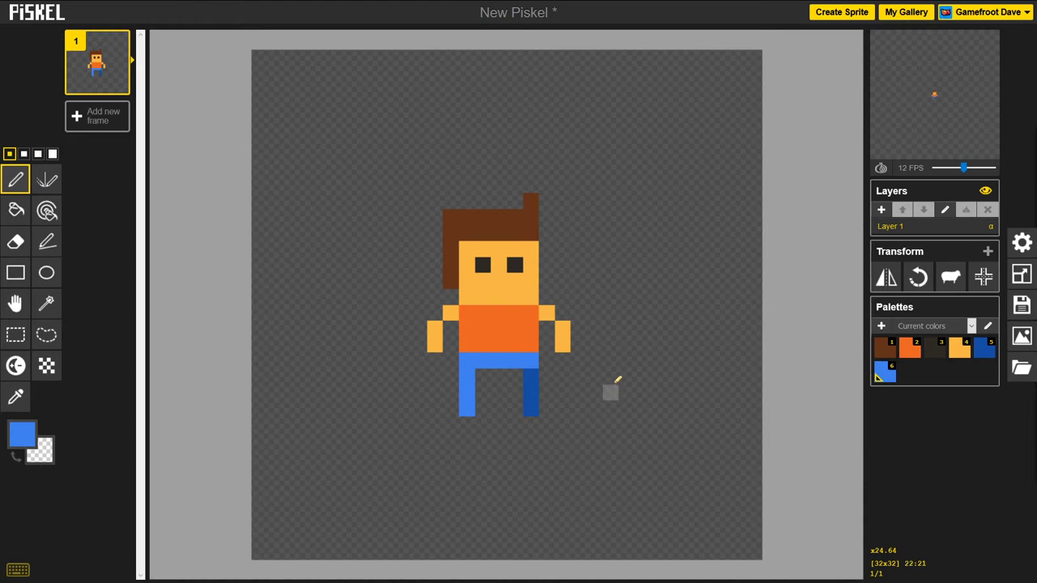
{"action": "mouse_move", "coordinate": [616, 381]}
{"action": "left_mouse_down"}
{"action": "mouse_move", "coordinate": [659, 424]}
{"action": "mouse_move", "coordinate": [610, 423]}
{"action": "mouse_move", "coordinate": [670, 375]}
{"action": "mouse_move", "coordinate": [634, 405]}
{"action": "mouse_move", "coordinate": [630, 375]}
{"action": "mouse_move", "coordinate": [607, 371]}
{"action": "mouse_move", "coordinate": [678, 389]}
{"action": "left_mouse_up"}
Switch the primary colour to dark blue #144da7 and repaint four pixels of the test shape along its rising diagonal.
{"action": "left_click", "coordinate": [22, 434]}
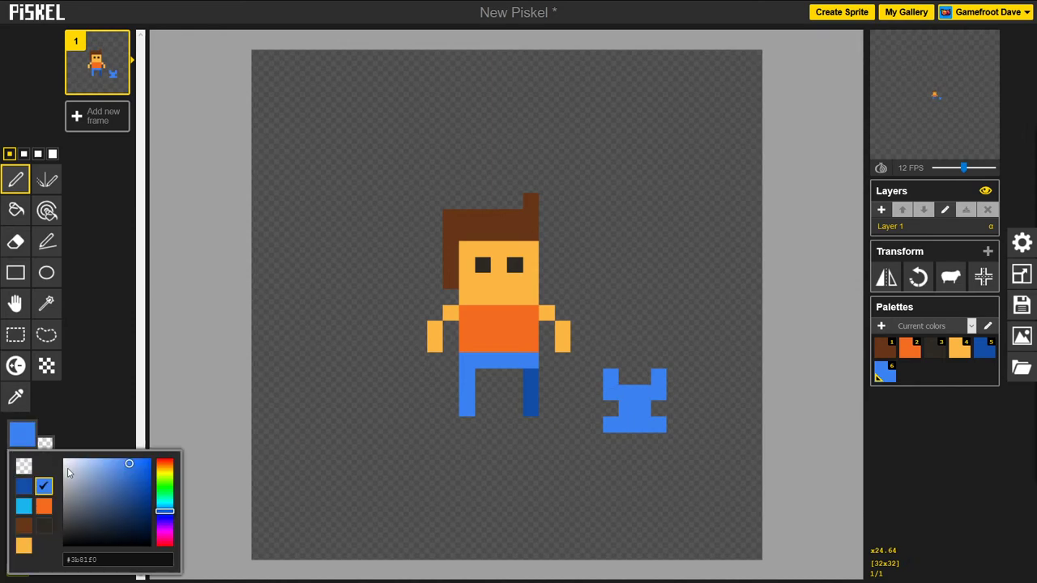
{"action": "left_click", "coordinate": [24, 485]}
{"action": "left_click", "coordinate": [611, 425]}
{"action": "left_click", "coordinate": [627, 408]}
{"action": "left_click_drag", "start_coordinate": [660, 392], "coordinate": [662, 378]}
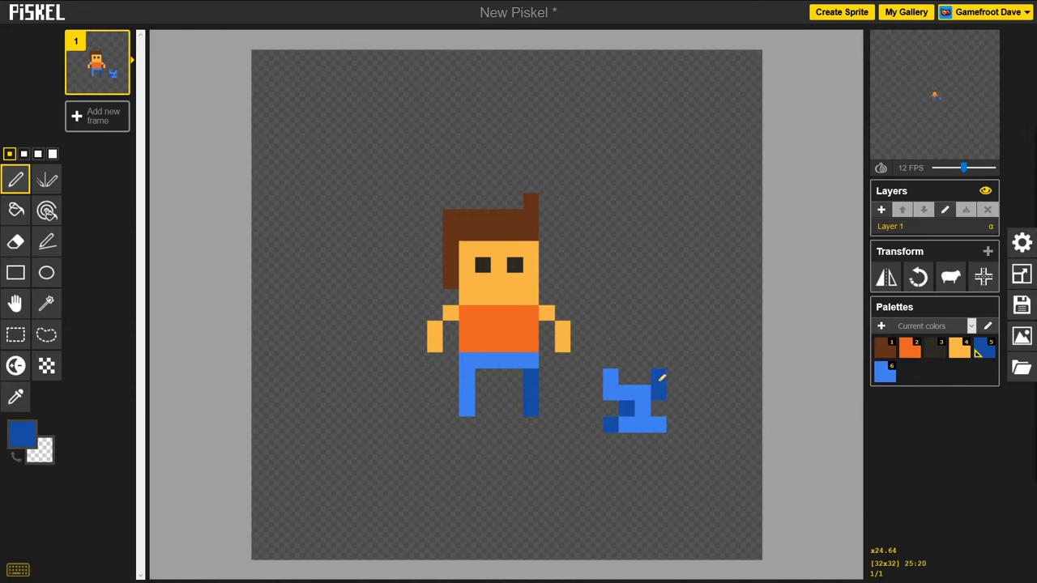
Trim the test shape into a two-tone X by erasing its excess pixels and restoring the missing dark blue one.
{"action": "key", "text": "e"}
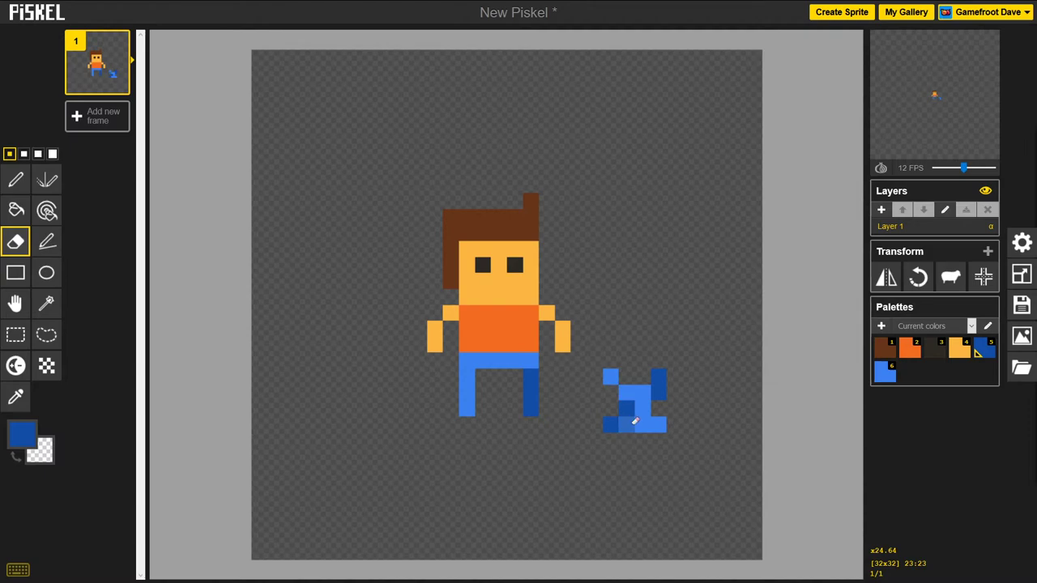
{"action": "mouse_move", "coordinate": [658, 408]}
{"action": "left_mouse_down"}
{"action": "mouse_move", "coordinate": [700, 363]}
{"action": "mouse_move", "coordinate": [667, 388]}
{"action": "mouse_move", "coordinate": [616, 368]}
{"action": "mouse_move", "coordinate": [665, 418]}
{"action": "mouse_move", "coordinate": [601, 364]}
{"action": "mouse_move", "coordinate": [659, 392]}
{"action": "left_mouse_up"}
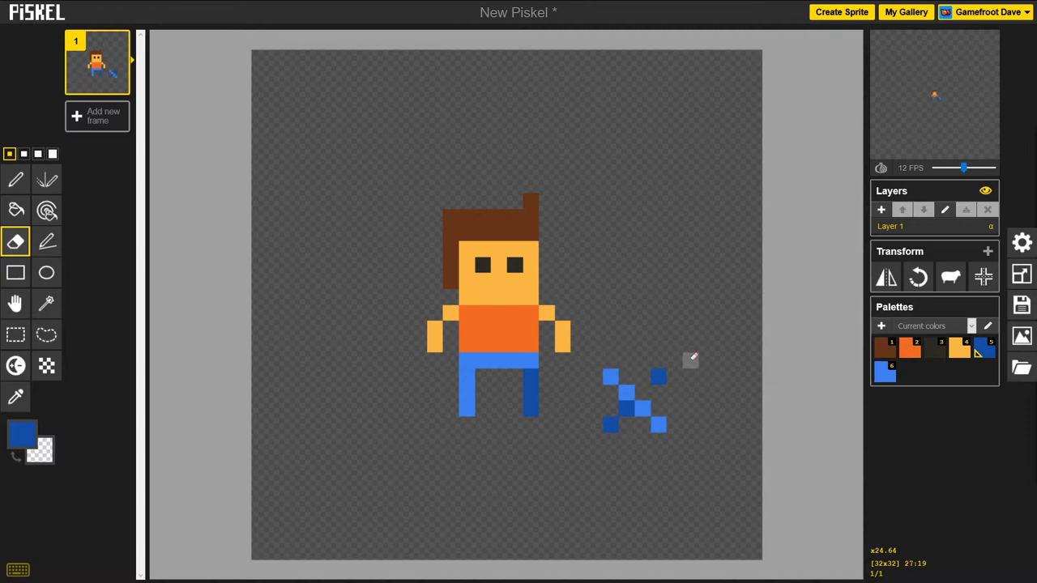
{"action": "key", "text": "b"}
{"action": "left_click", "coordinate": [643, 391]}
{"action": "key", "text": "ctrl+z"}
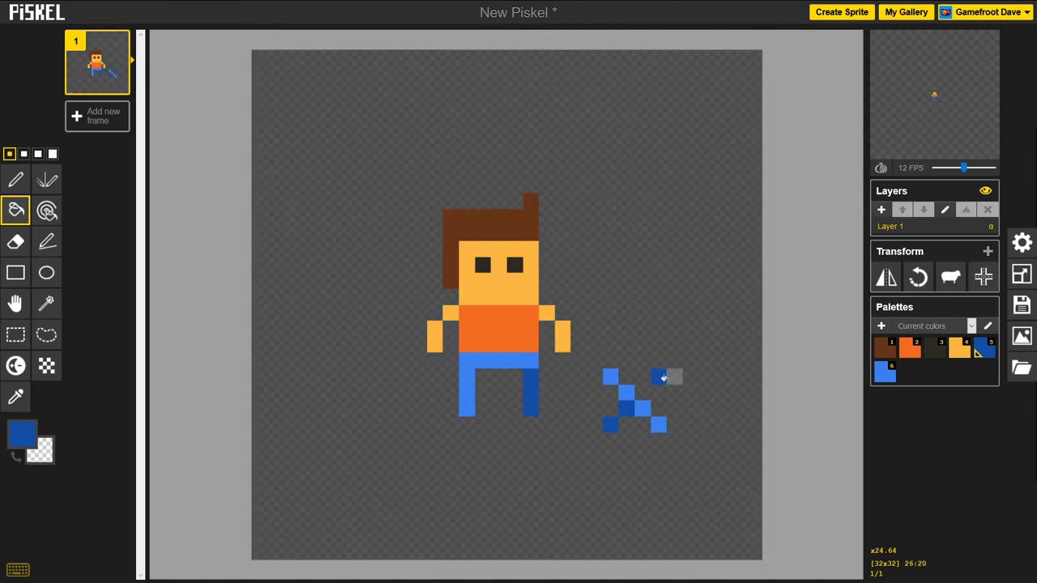
{"action": "left_click", "coordinate": [664, 375]}
{"action": "key", "text": "ctrl+z"}
{"action": "key", "text": "p"}
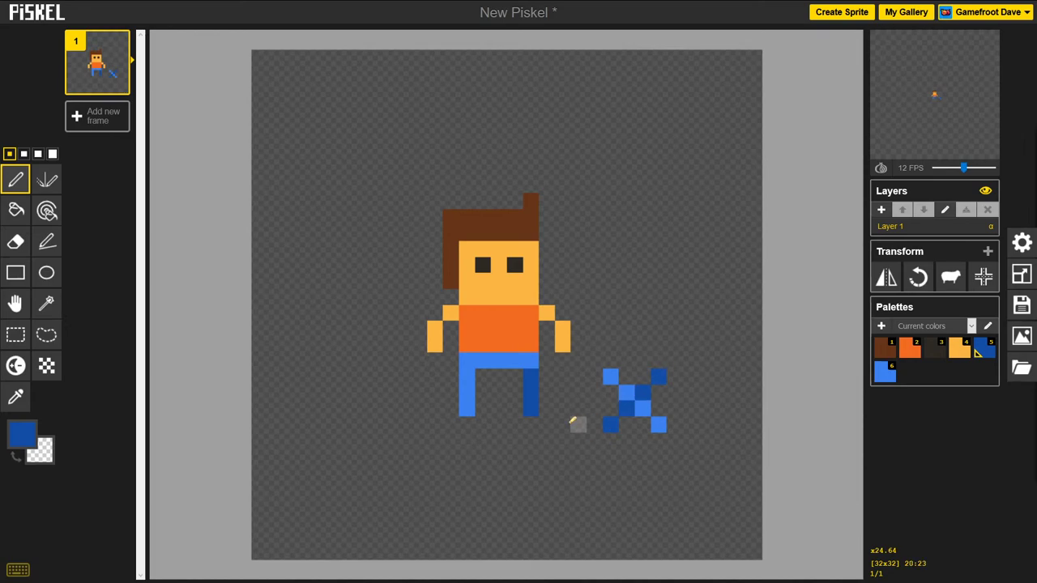
Erase the whole two-tone test X beside the character.
{"action": "key", "text": "e"}
{"action": "mouse_move", "coordinate": [611, 374]}
{"action": "left_mouse_down"}
{"action": "mouse_move", "coordinate": [612, 419]}
{"action": "mouse_move", "coordinate": [662, 387]}
{"action": "left_mouse_up"}
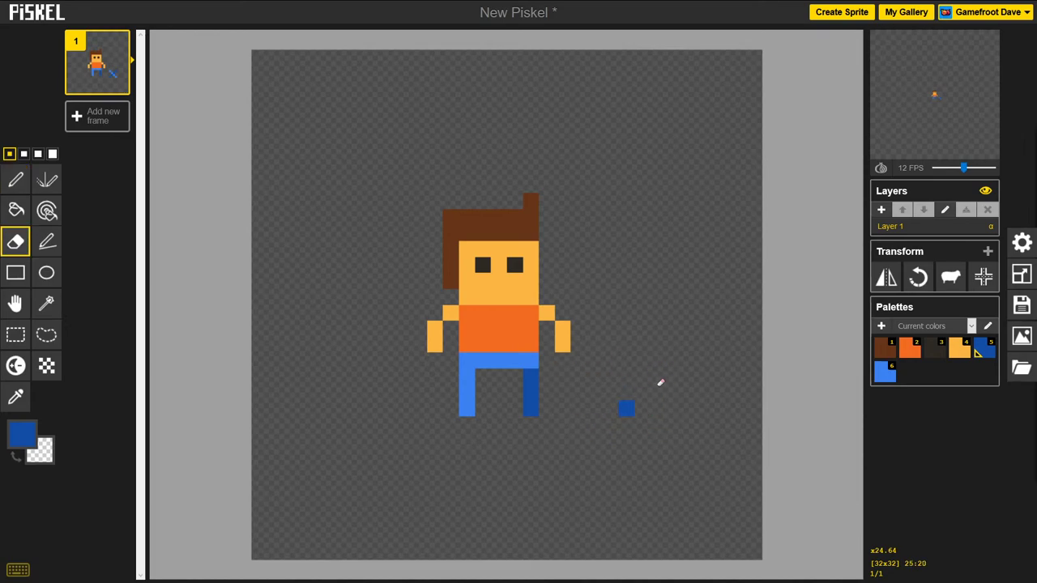
{"action": "left_click", "coordinate": [627, 407]}
Set the primary colour to the eyes' dark grey #2d2a24 and draw a three-pixel-wide mouth on the face's lowest row.
{"action": "left_click", "coordinate": [22, 434]}
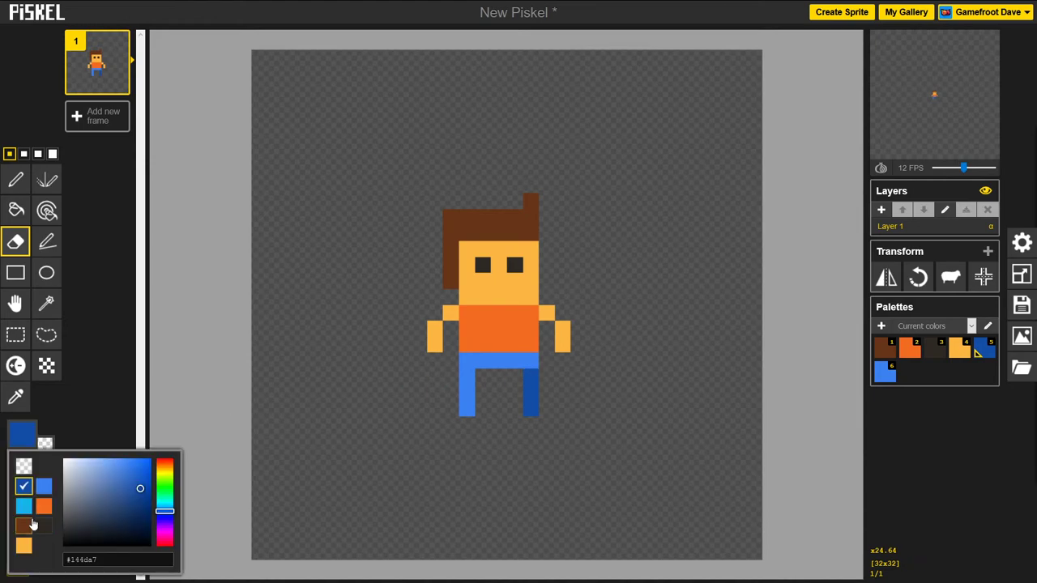
{"action": "left_click", "coordinate": [95, 392]}
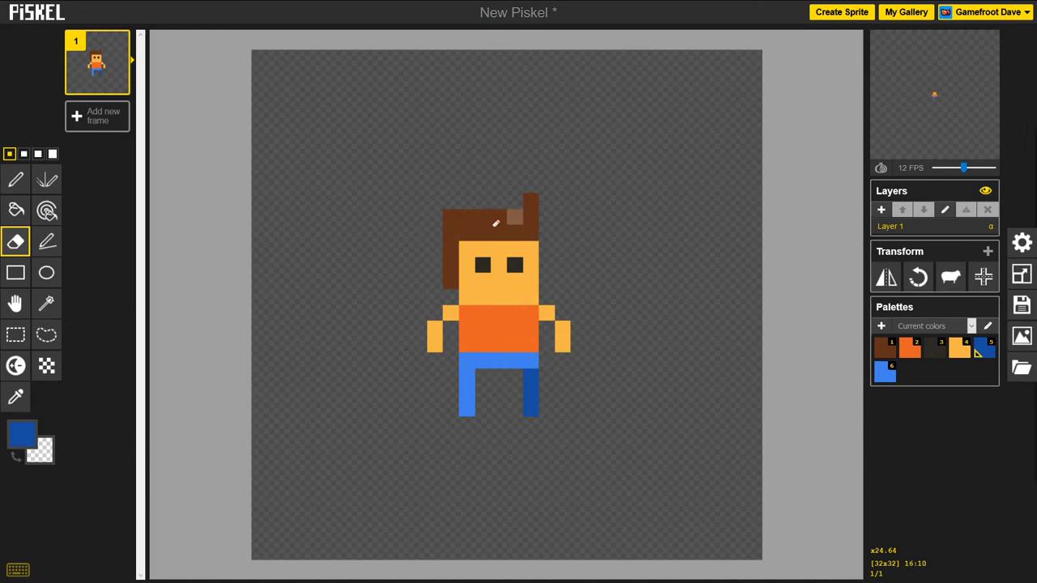
{"action": "left_click", "coordinate": [14, 438]}
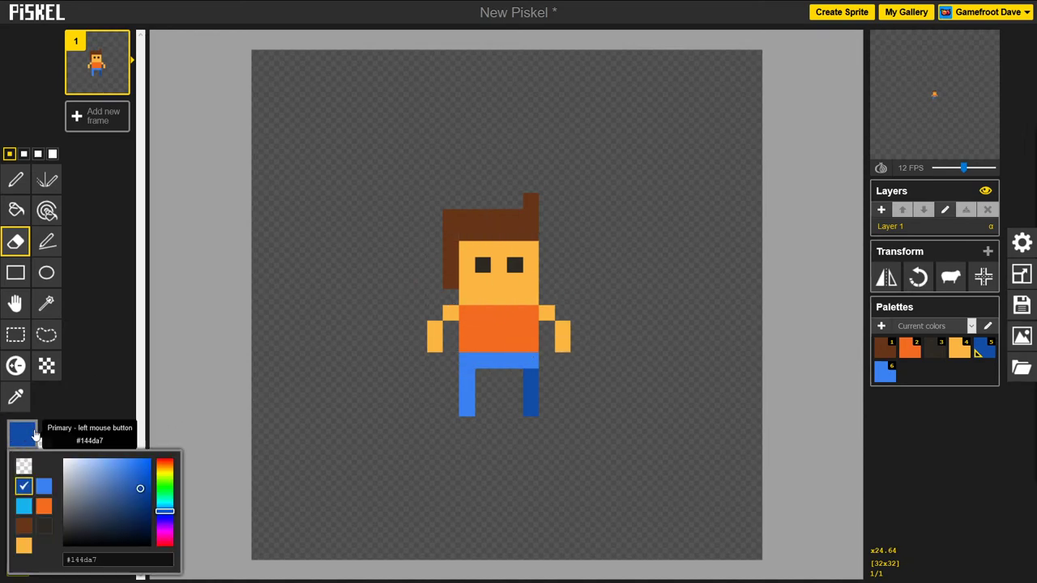
{"action": "left_click", "coordinate": [42, 528]}
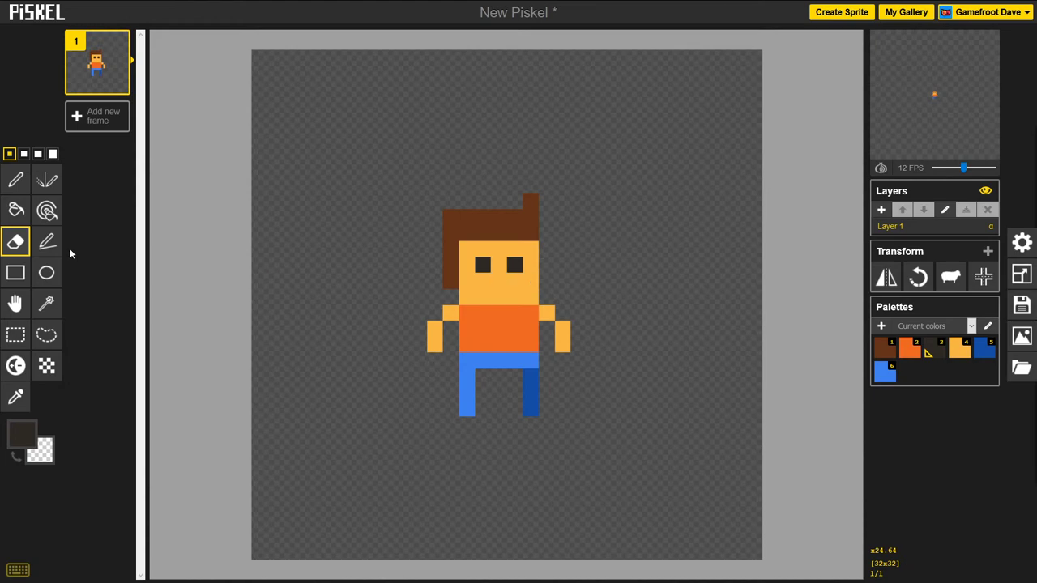
{"action": "left_click", "coordinate": [15, 179]}
{"action": "left_click_drag", "start_coordinate": [488, 290], "coordinate": [518, 297]}
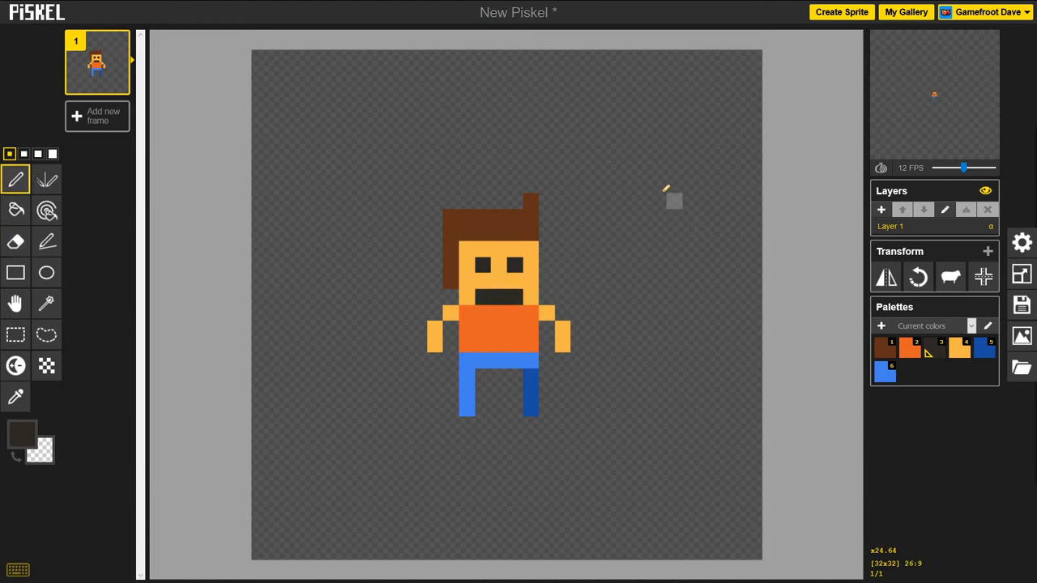
Try the hair's brown on the mouth pixels and restore the face's skin colour over them.
{"action": "left_click", "coordinate": [22, 435]}
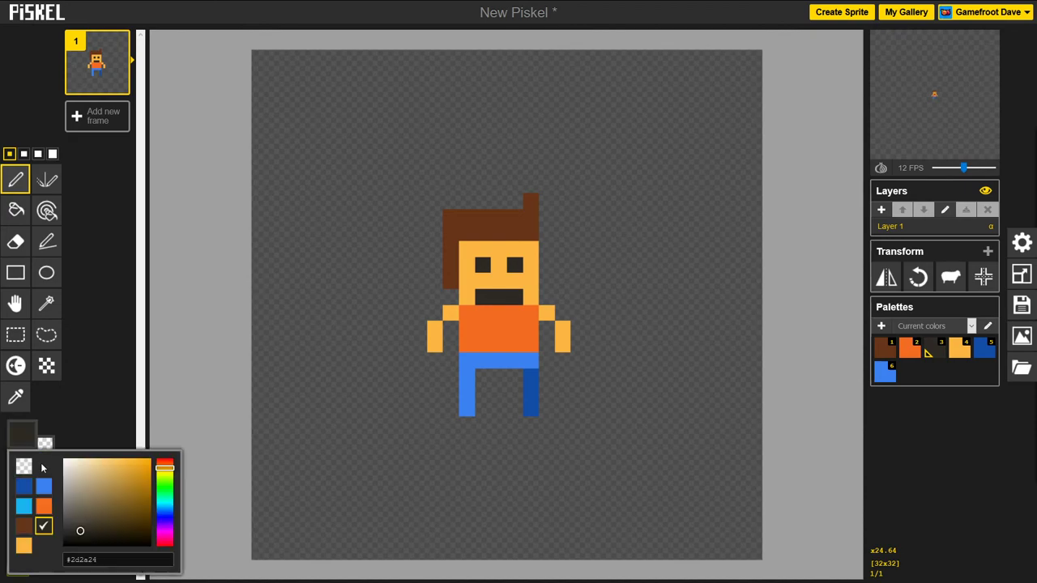
{"action": "left_click", "coordinate": [23, 527]}
{"action": "mouse_move", "coordinate": [498, 297]}
{"action": "left_mouse_down"}
{"action": "mouse_move", "coordinate": [483, 296]}
{"action": "mouse_move", "coordinate": [515, 296]}
{"action": "left_mouse_up"}
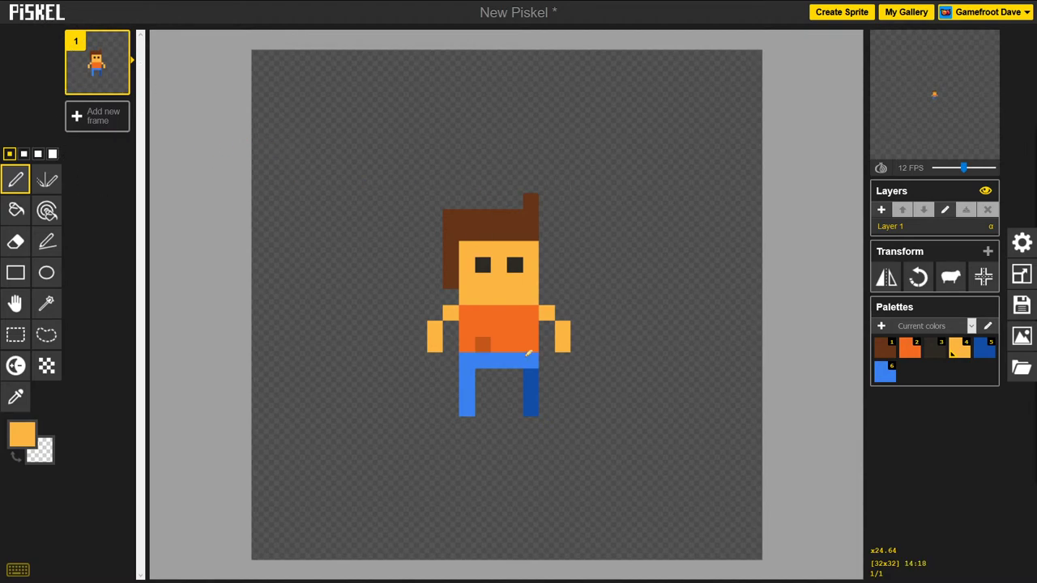
Duplicate the first frame, select the copy as frame 2, and set the primary colour to the trousers' medium blue #3b81f0.
{"action": "mouse_move", "coordinate": [92, 67]}
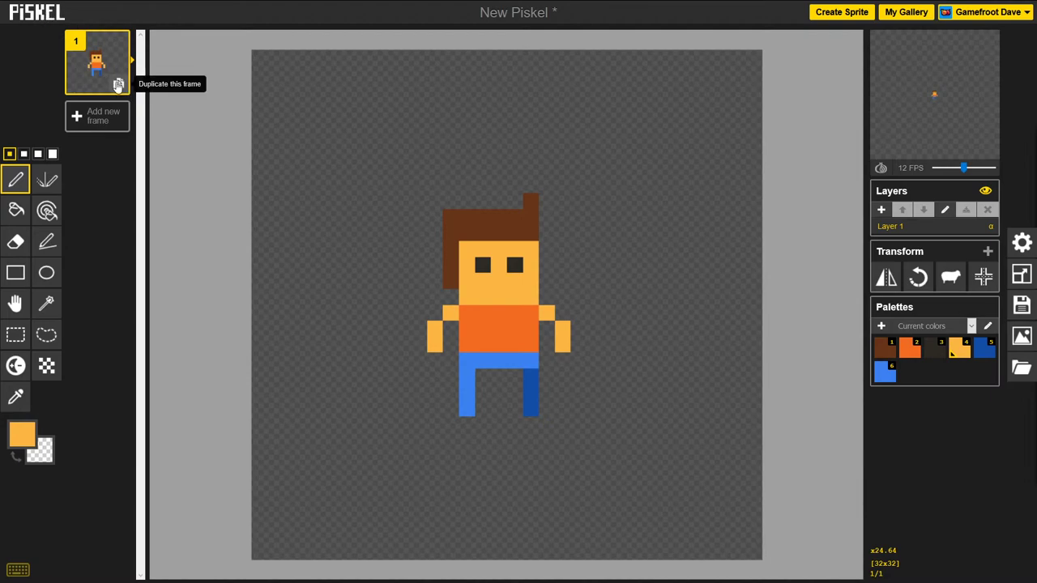
{"action": "left_click", "coordinate": [119, 86]}
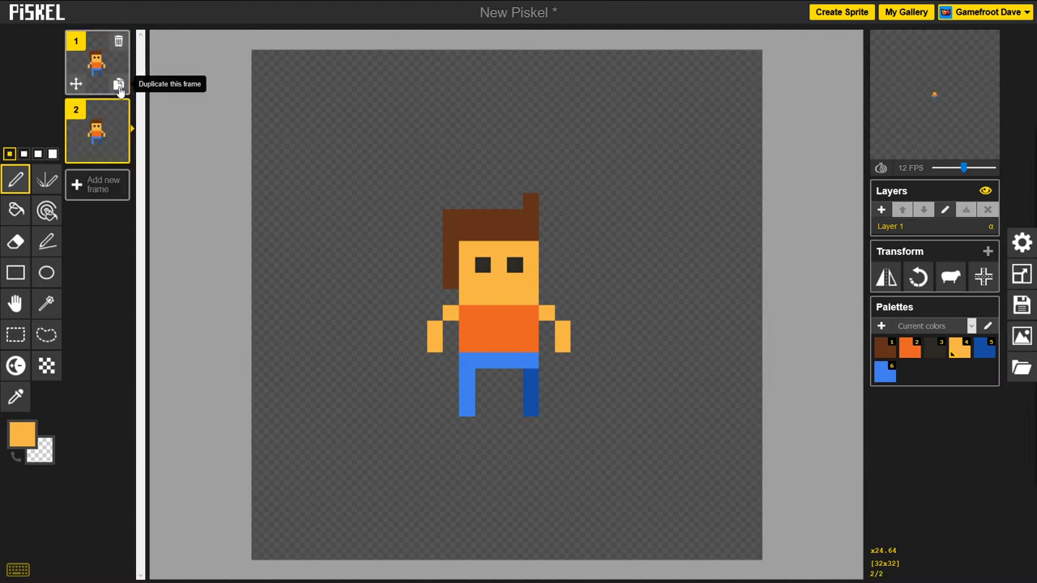
{"action": "left_click", "coordinate": [99, 85]}
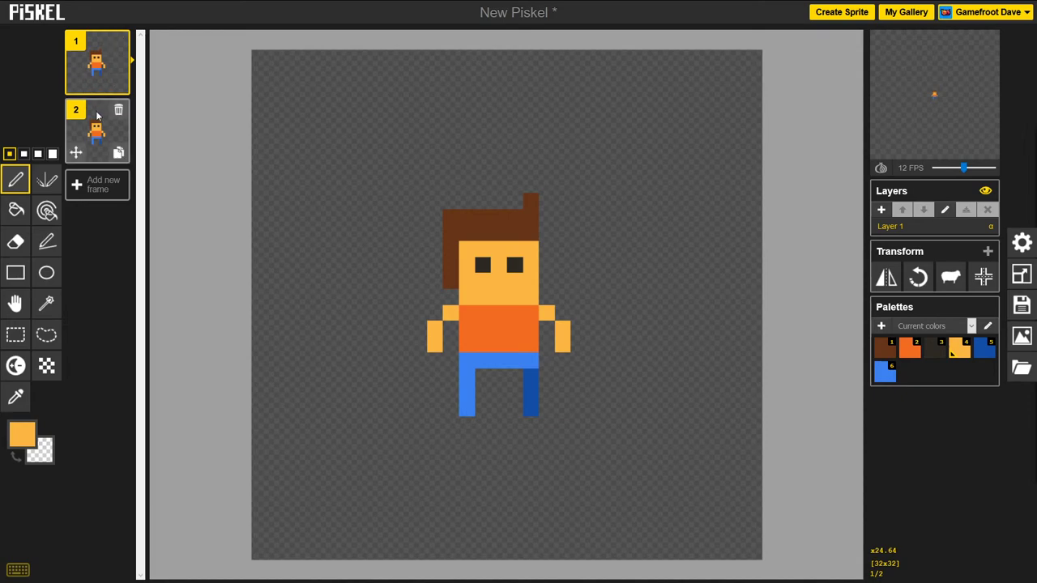
{"action": "left_click", "coordinate": [90, 120]}
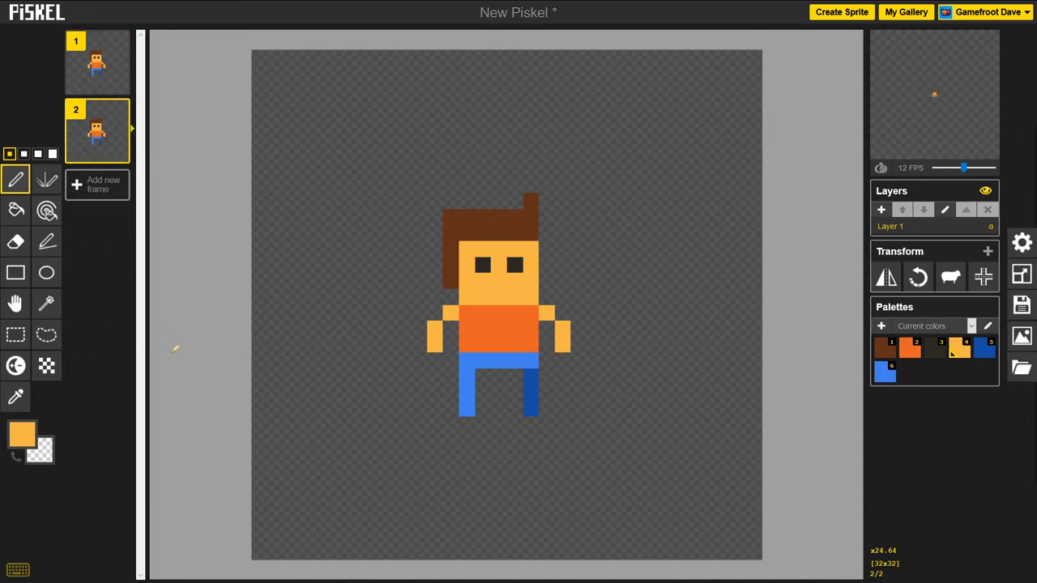
{"action": "left_click", "coordinate": [22, 434]}
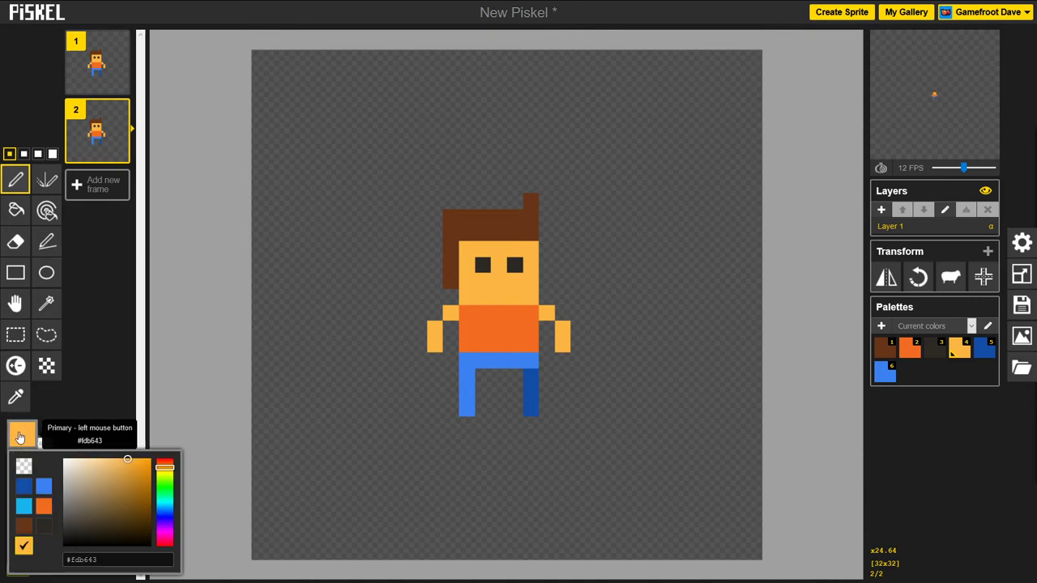
{"action": "left_click", "coordinate": [45, 486]}
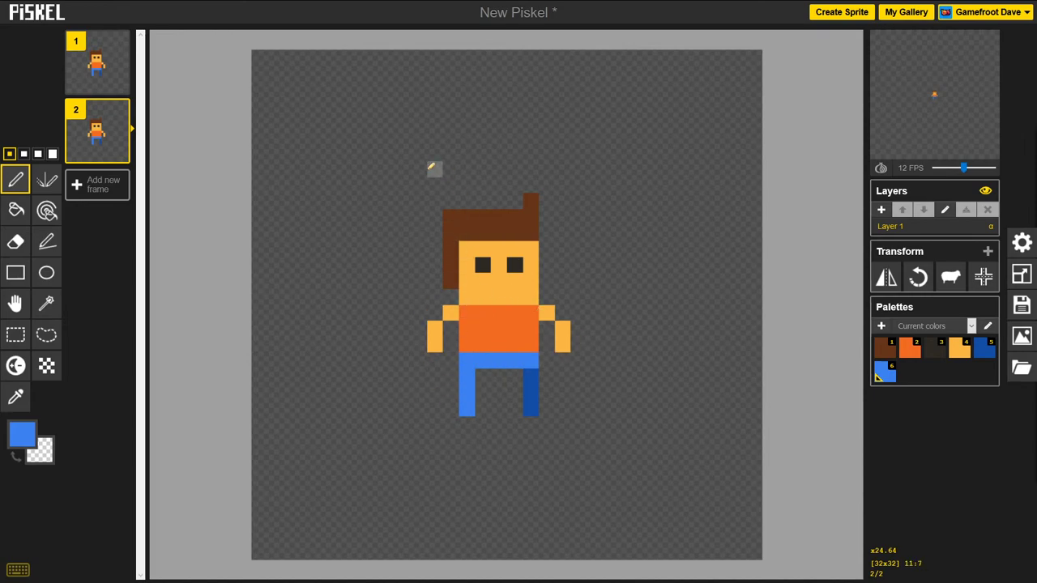
Switch to the DuckDuckGo image results for "animation run cycle" and examine the walk-cycle and eight-pose run-cycle reference drawings.
{"action": "mouse_move", "coordinate": [418, 16]}
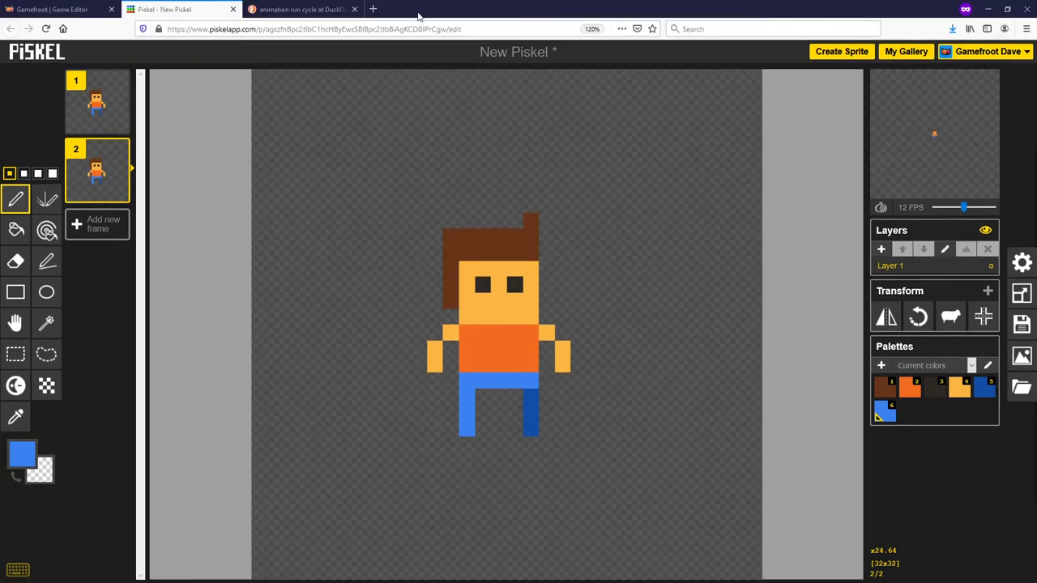
{"action": "left_click", "coordinate": [304, 10]}
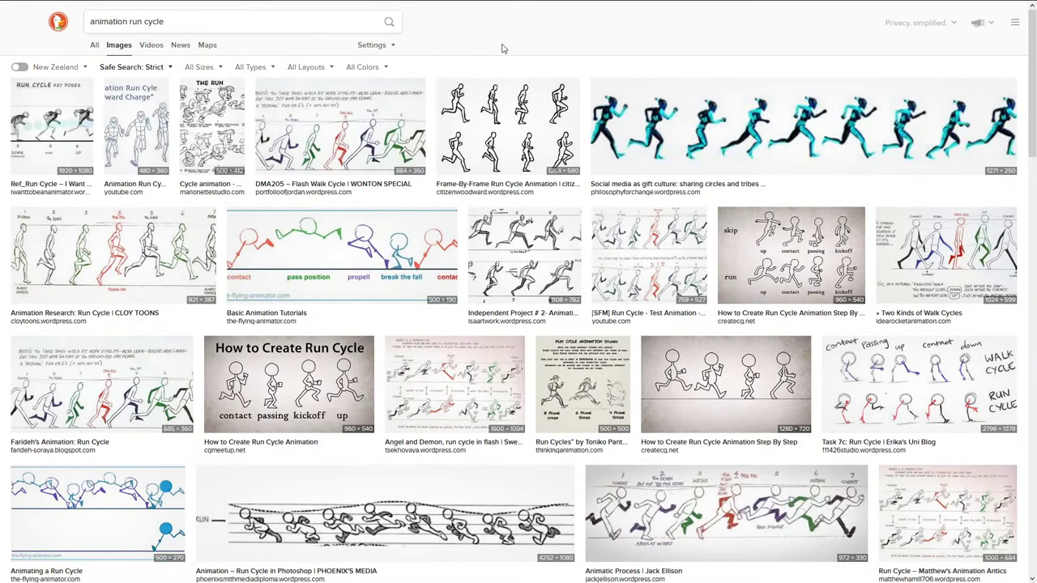
{"action": "left_click", "coordinate": [943, 255]}
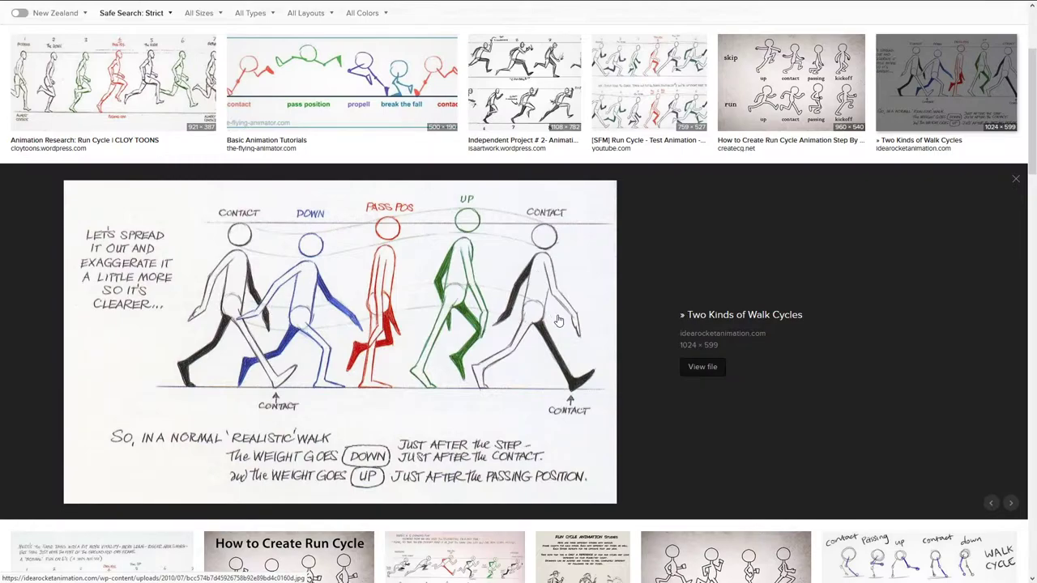
{"action": "scroll", "coordinate": [540, 256], "scroll_direction": "up", "scroll_amount": 2}
{"action": "left_click", "coordinate": [530, 243]}
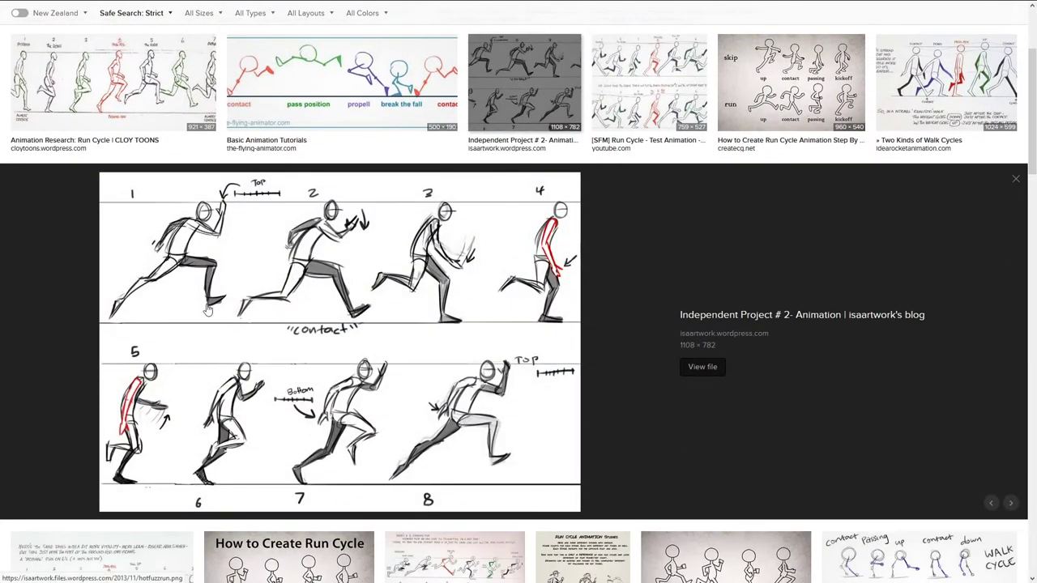
{"action": "scroll", "coordinate": [149, 297], "scroll_direction": "up", "scroll_amount": 4}
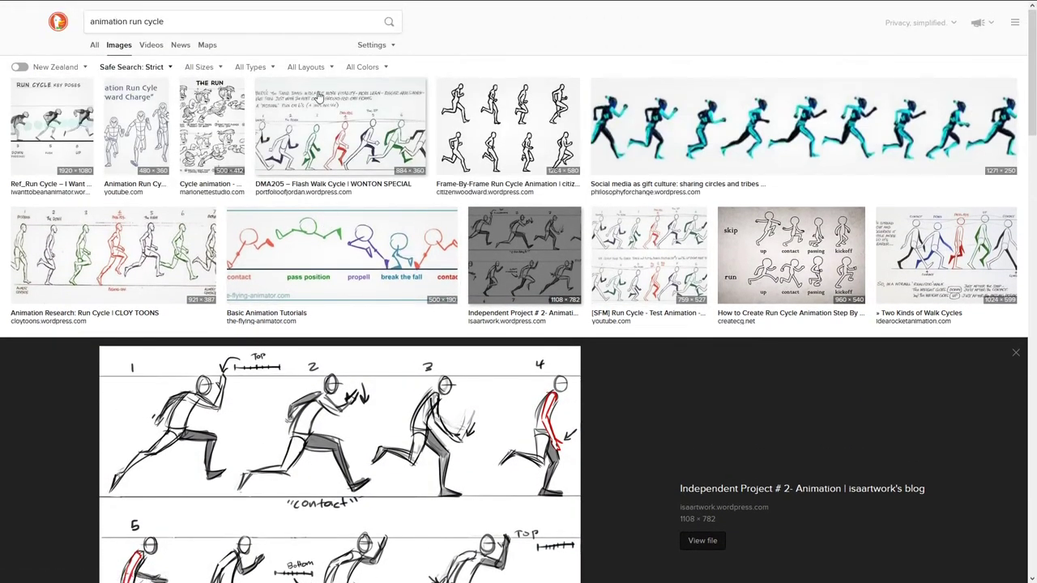
{"action": "mouse_move", "coordinate": [409, 5]}
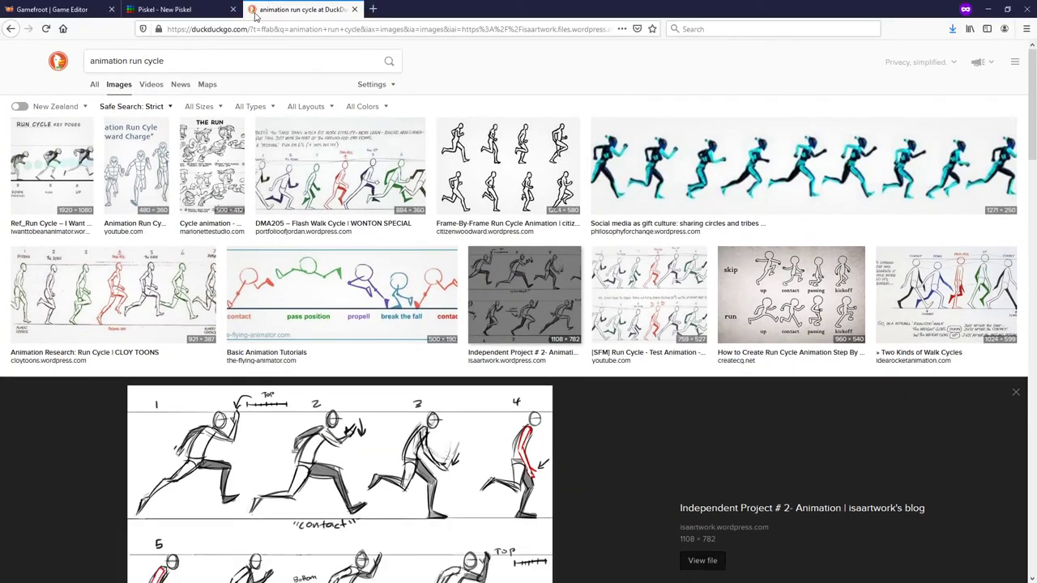
{"action": "left_click", "coordinate": [187, 29]}
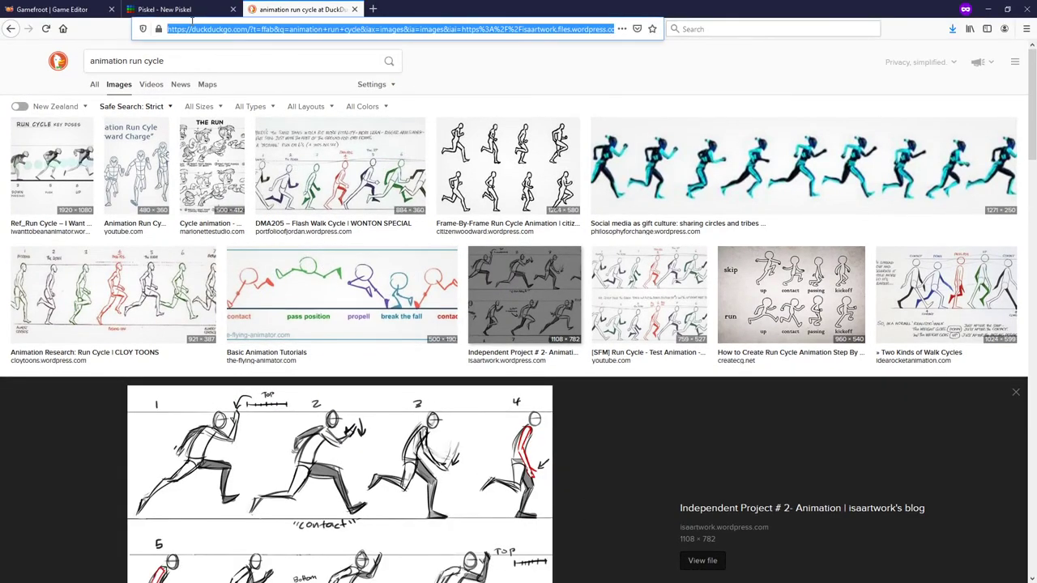
Switch back to the Piskel sprite and erase the two lowest pixels of the medium-blue leg in frame 2.
{"action": "left_click", "coordinate": [166, 9]}
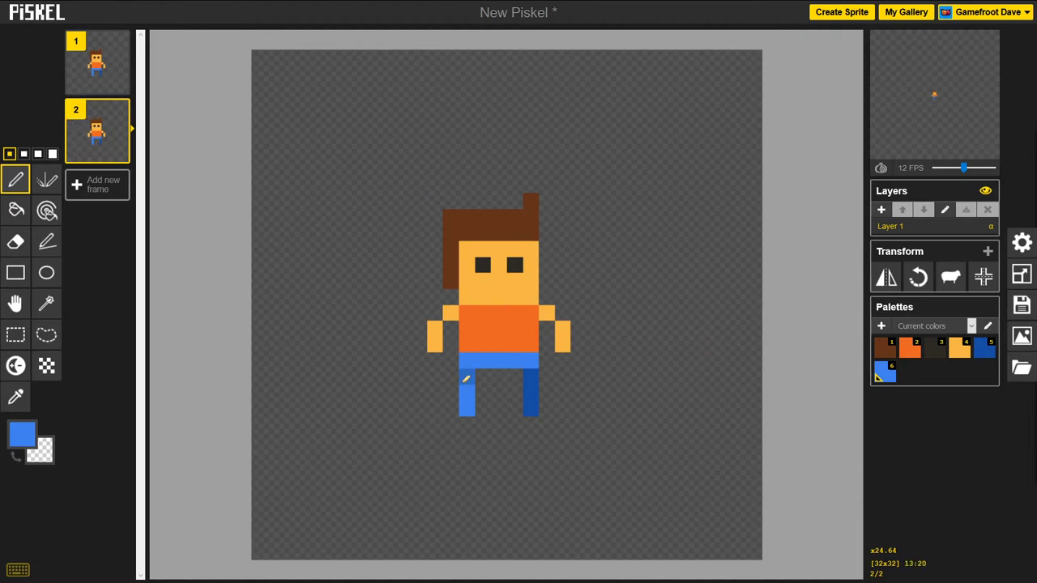
{"action": "key", "text": "e"}
{"action": "left_click_drag", "start_coordinate": [465, 391], "coordinate": [466, 405]}
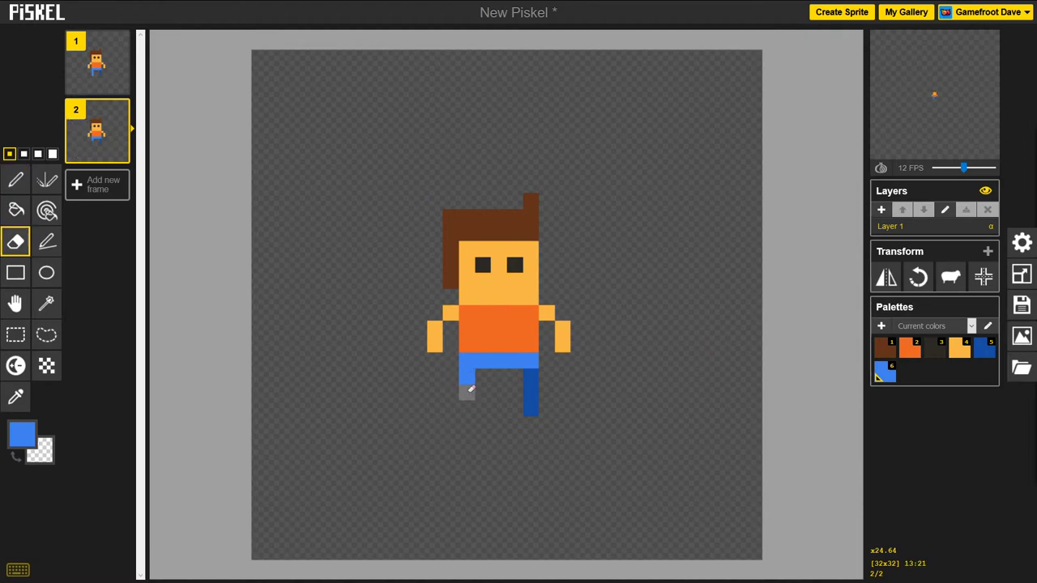
{"action": "key", "text": "b"}
{"action": "left_click", "coordinate": [447, 388]}
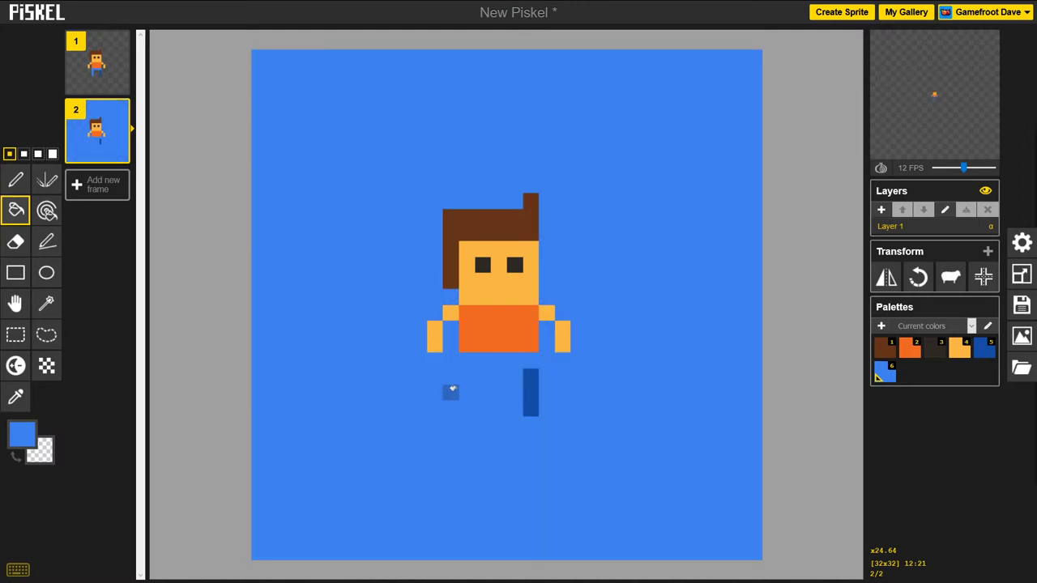
{"action": "key", "text": "ctrl+z"}
Draw a horizontal two-pixel medium-blue lower leg with the Pen tool, extending outward diagonally below the remaining upper-leg pixel.
{"action": "key", "text": "p"}
{"action": "left_click_drag", "start_coordinate": [450, 391], "coordinate": [434, 393]}
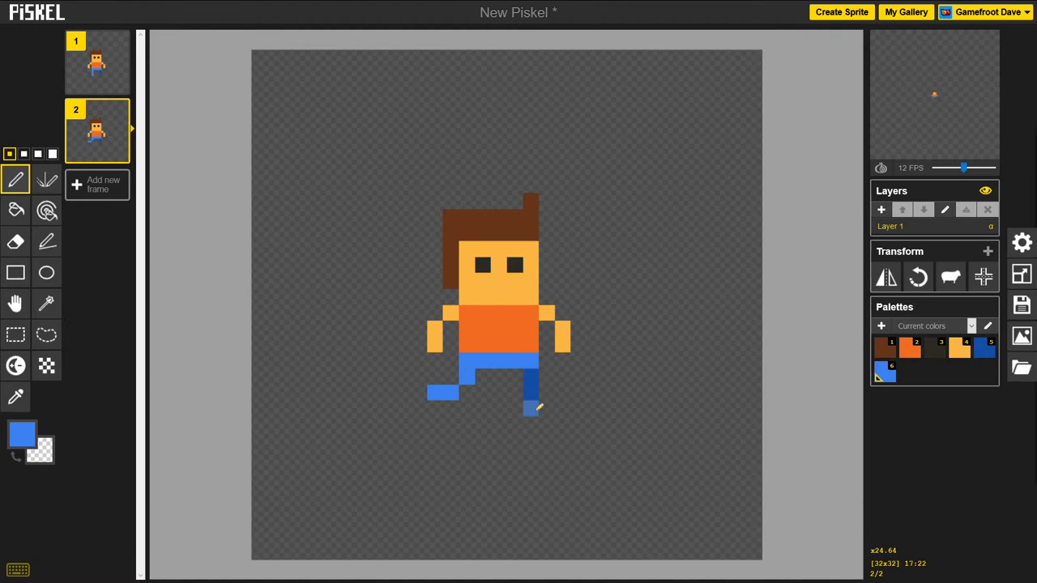
Erase the dark-blue leg's two lowest pixels and redraw them in the same dark blue one column farther out.
{"action": "key", "text": "e"}
{"action": "left_click_drag", "start_coordinate": [530, 393], "coordinate": [531, 409]}
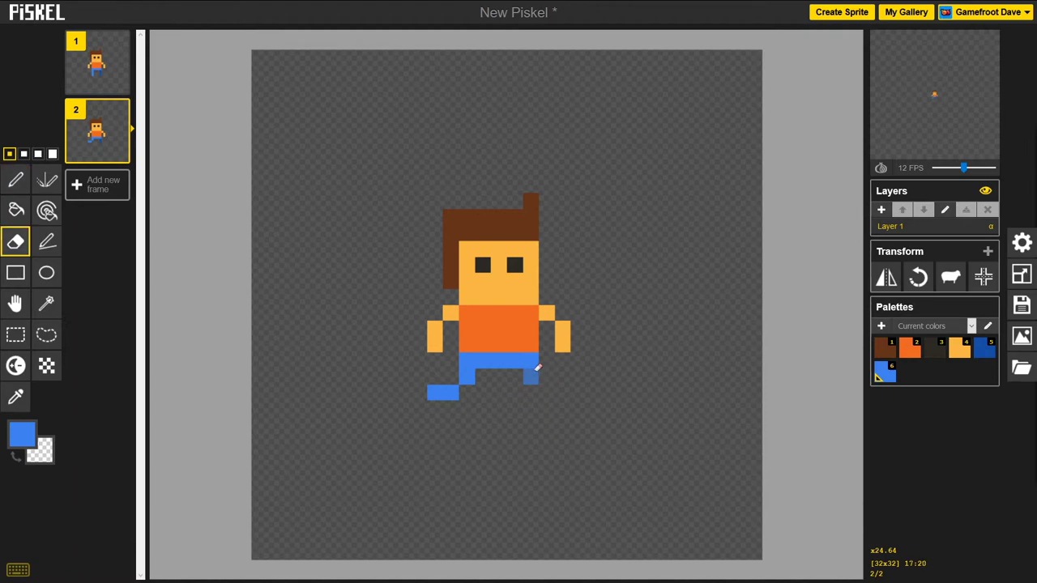
{"action": "left_click", "coordinate": [22, 435]}
{"action": "left_click", "coordinate": [41, 506]}
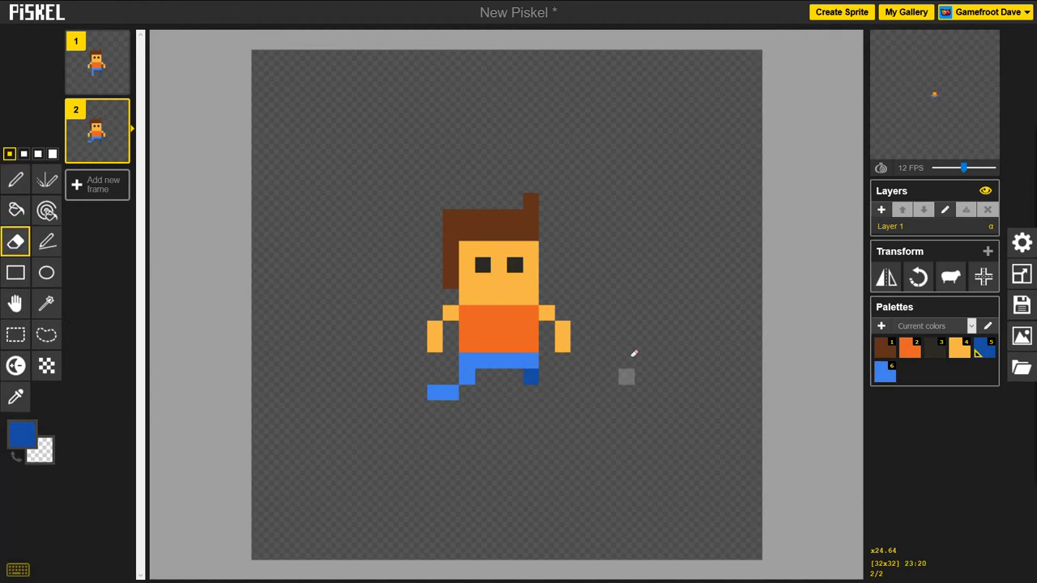
{"action": "key", "text": "p"}
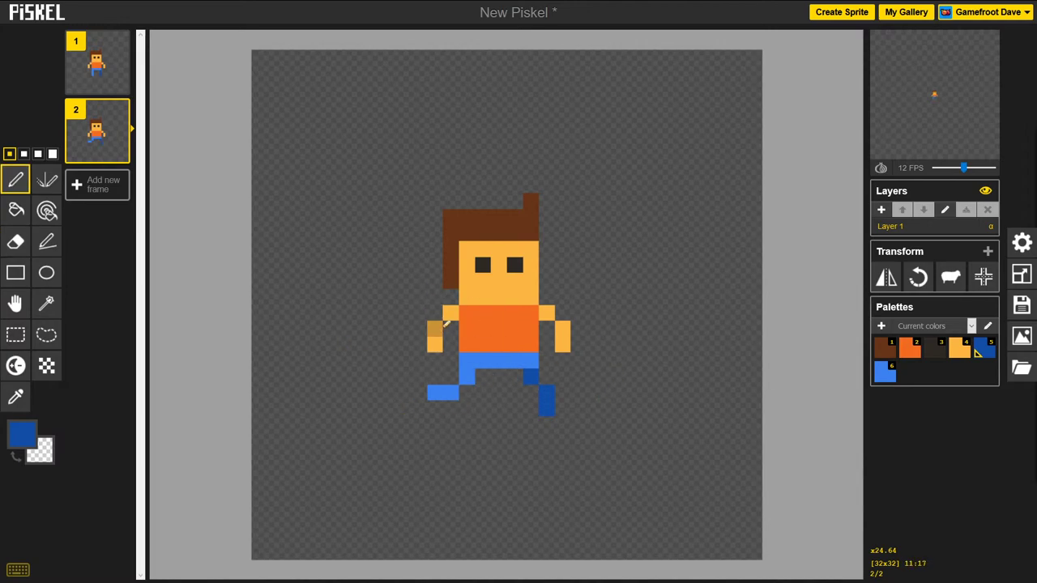
Set the primary colour to the skin tone and move the forearm above the medium-blue leg one pixel outward, widening its shoulder to two pixels.
{"action": "left_click", "coordinate": [21, 435]}
{"action": "left_click", "coordinate": [42, 546]}
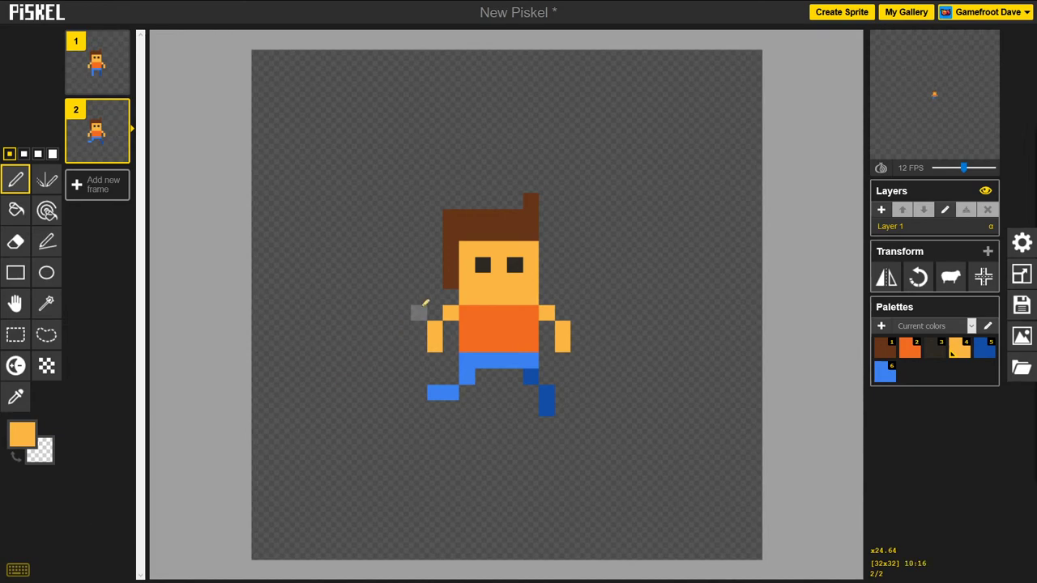
{"action": "mouse_move", "coordinate": [420, 325]}
{"action": "left_mouse_down"}
{"action": "mouse_move", "coordinate": [419, 345]}
{"action": "mouse_move", "coordinate": [433, 340]}
{"action": "left_mouse_up"}
{"action": "key", "text": "e"}
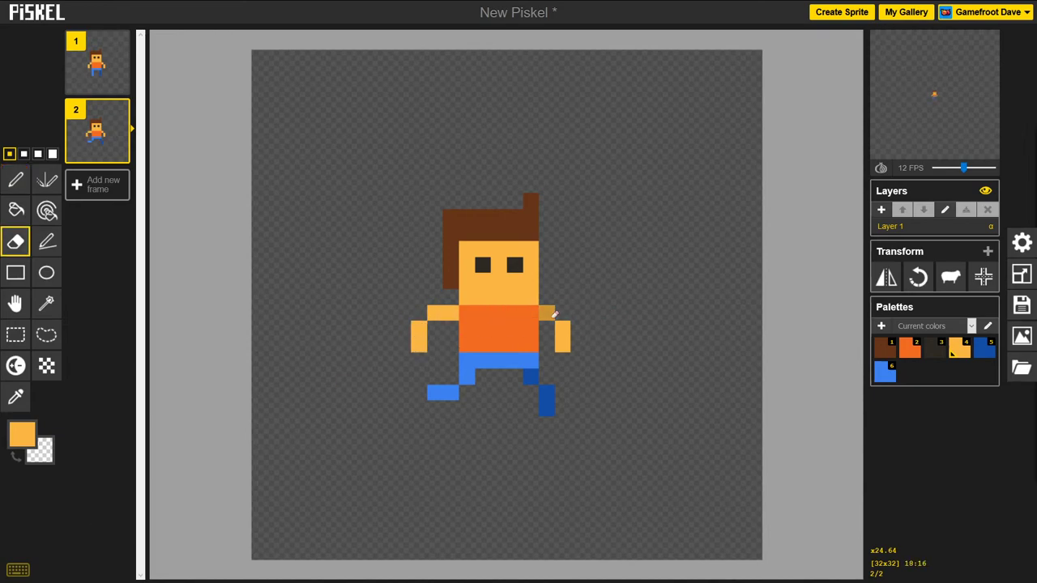